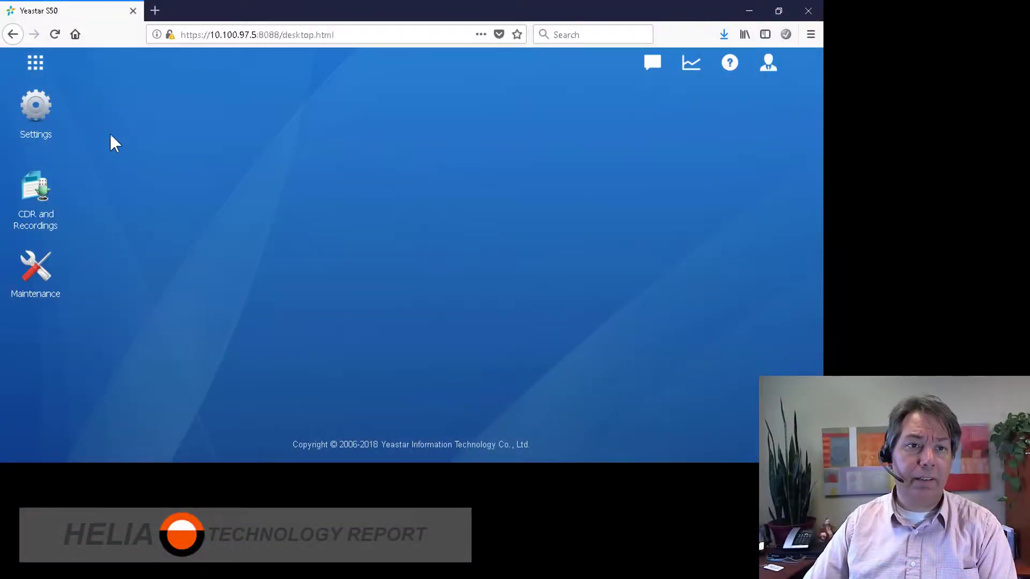
# Open Settings > Call Control > Time Conditions to view the Workday 08:30-12:00 rule
pyautogui.click(37, 64)
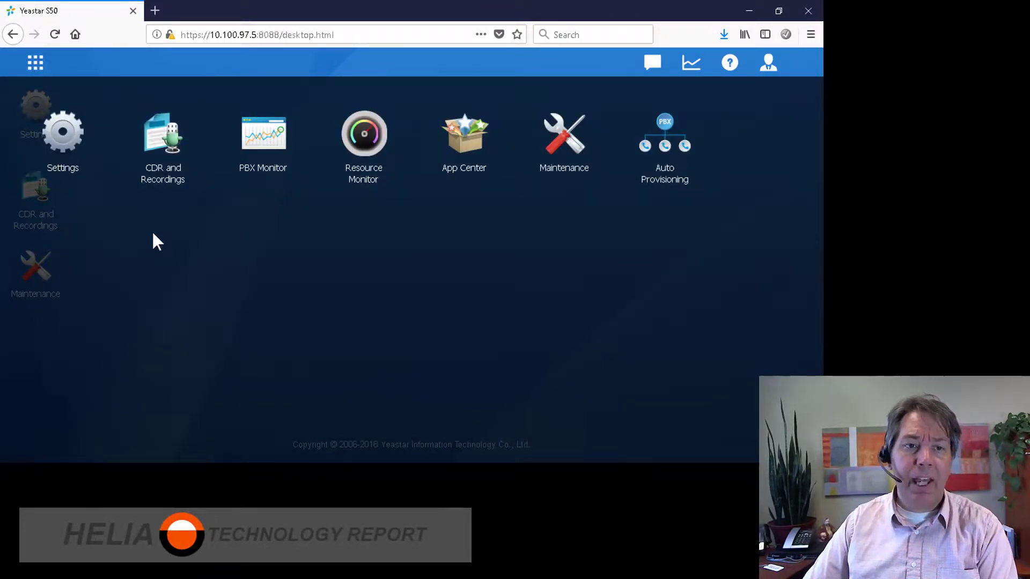
pyautogui.click(63, 155)
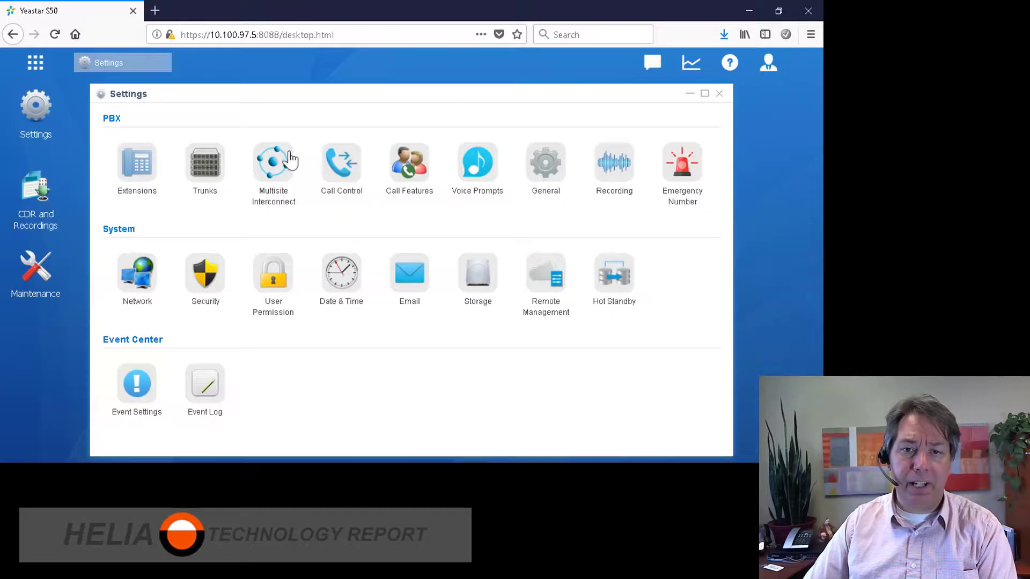
pyautogui.click(342, 169)
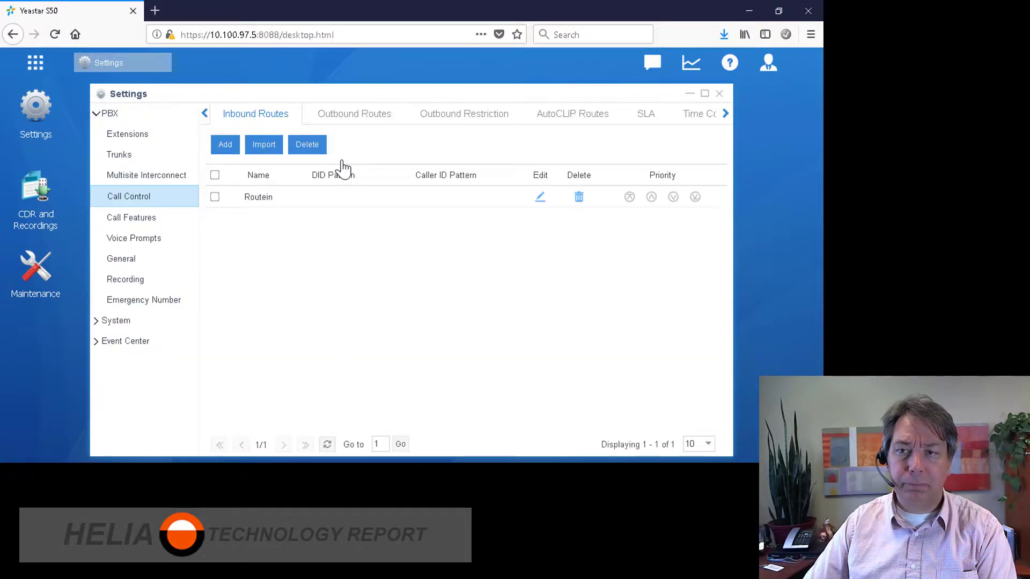
pyautogui.click(724, 114)
pyautogui.click(673, 119)
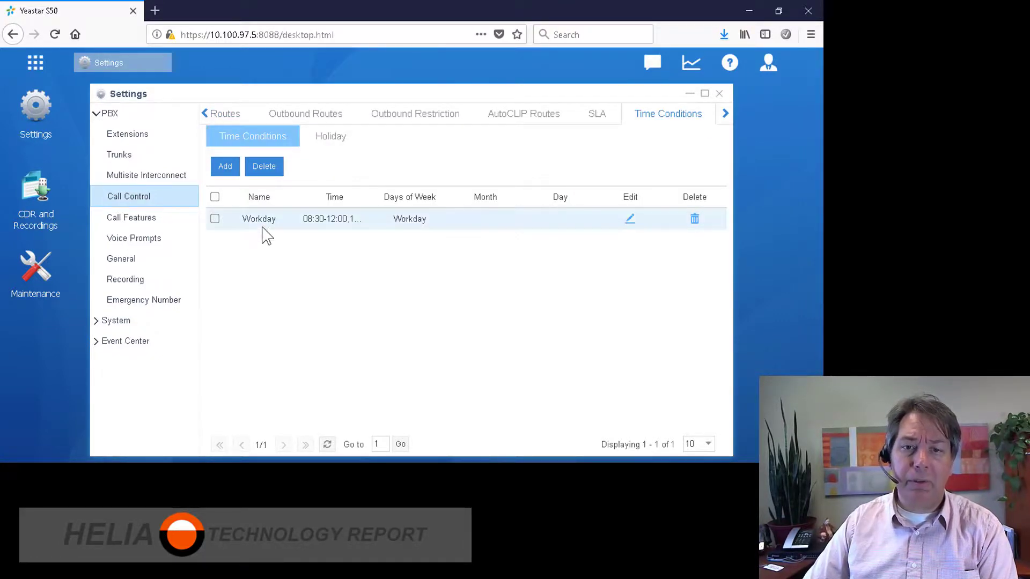
# Re-save the Workday condition with its 14:00-18:00 range, Monday–Friday
pyautogui.click(630, 219)
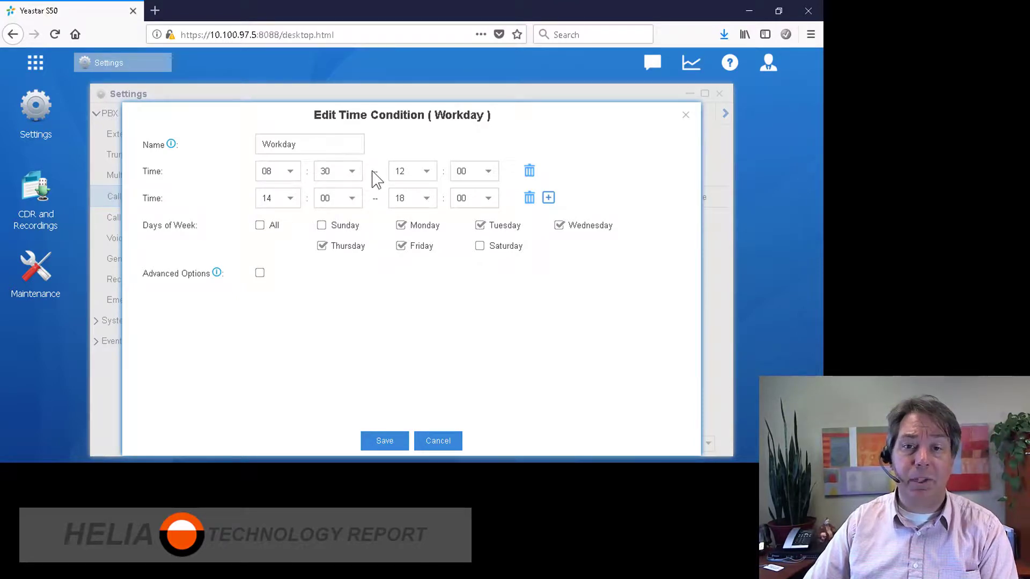
pyautogui.click(385, 435)
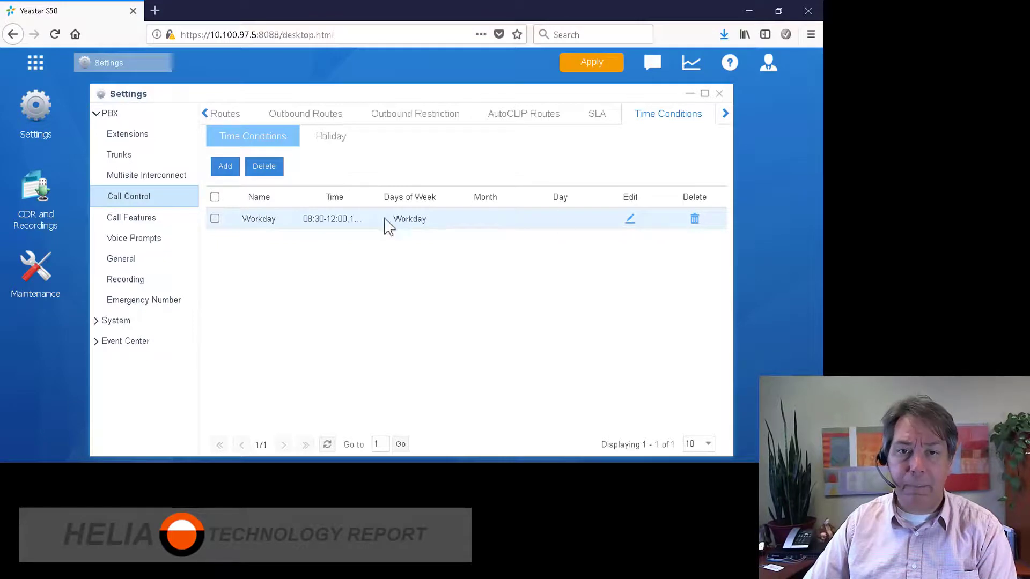
# Create the NewYearsDay condition for all weekdays, limited to January, day 1
pyautogui.click(225, 167)
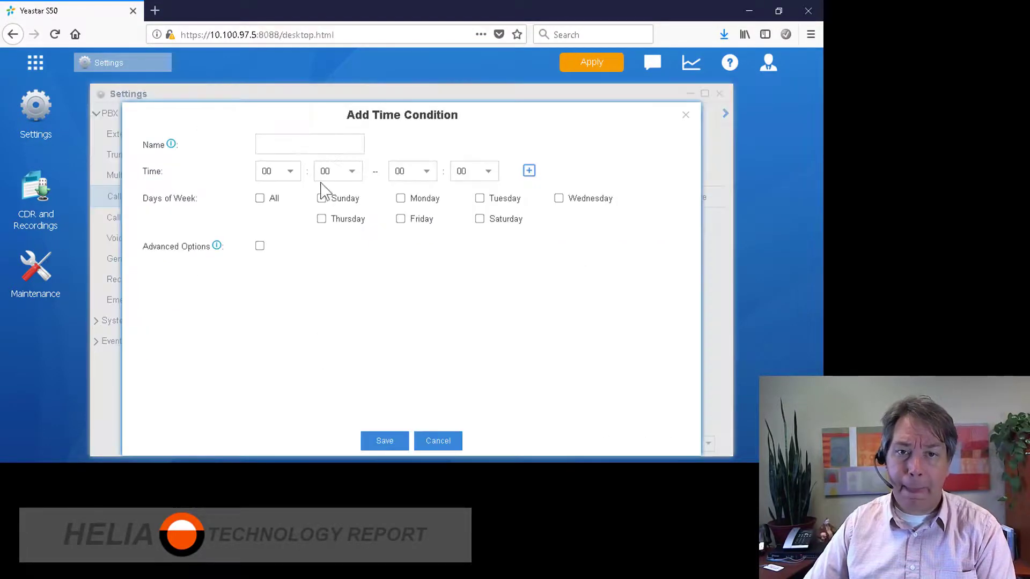
pyautogui.click(310, 150)
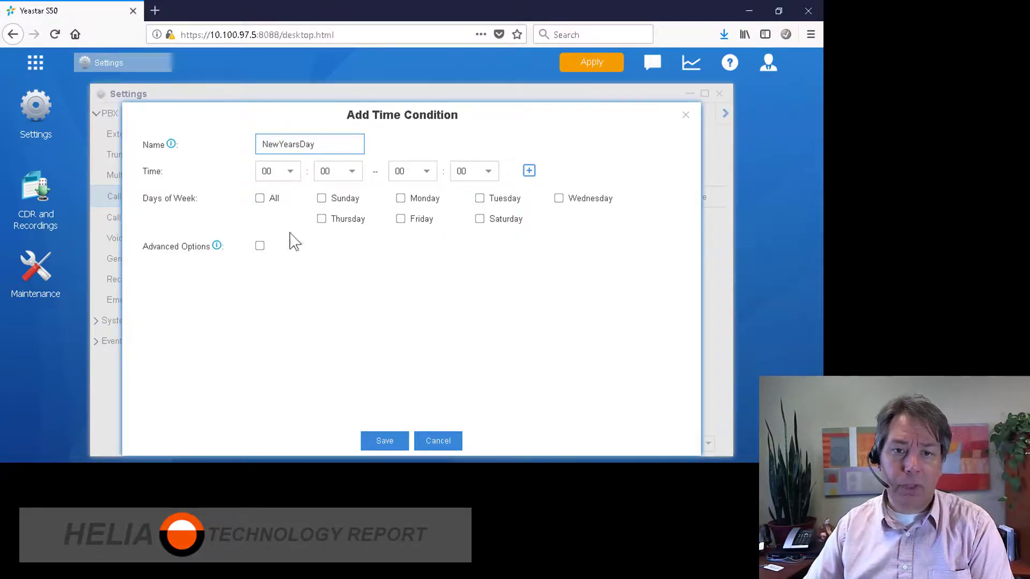
pyautogui.click(260, 246)
pyautogui.click(259, 198)
pyautogui.click(322, 342)
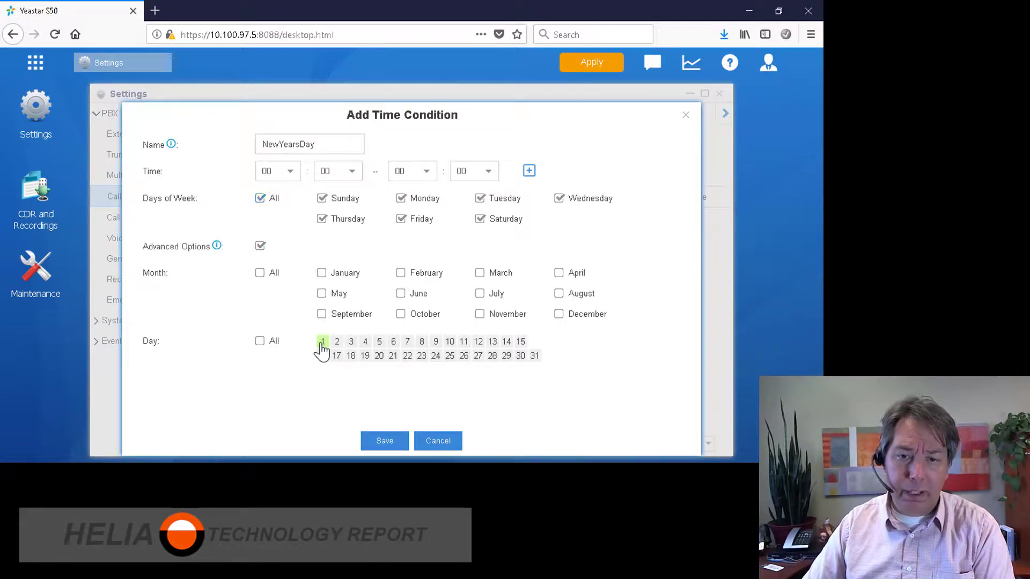
pyautogui.click(321, 273)
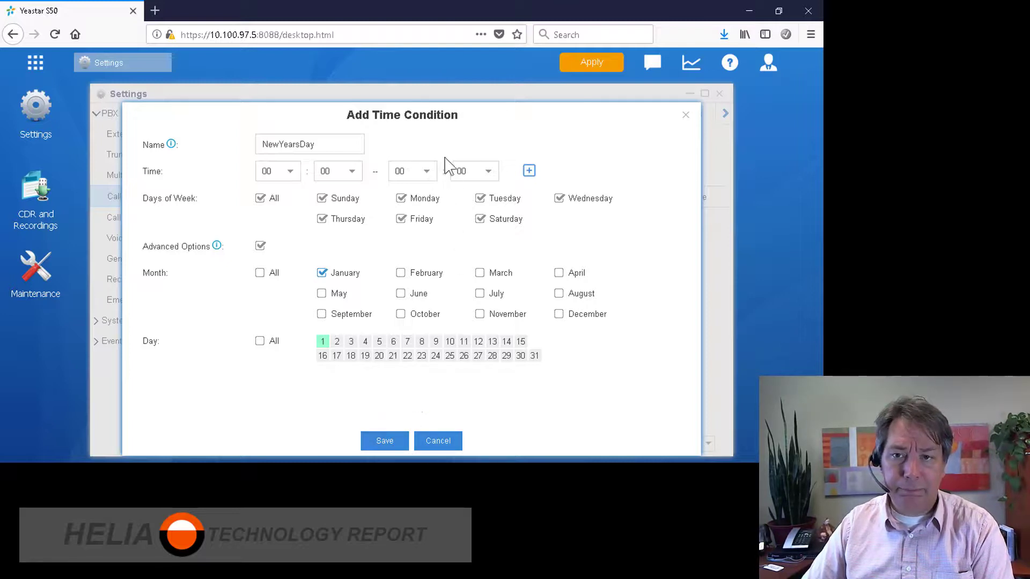
# Set the NewYearsDay end time to 23:59 and save it
pyautogui.click(428, 172)
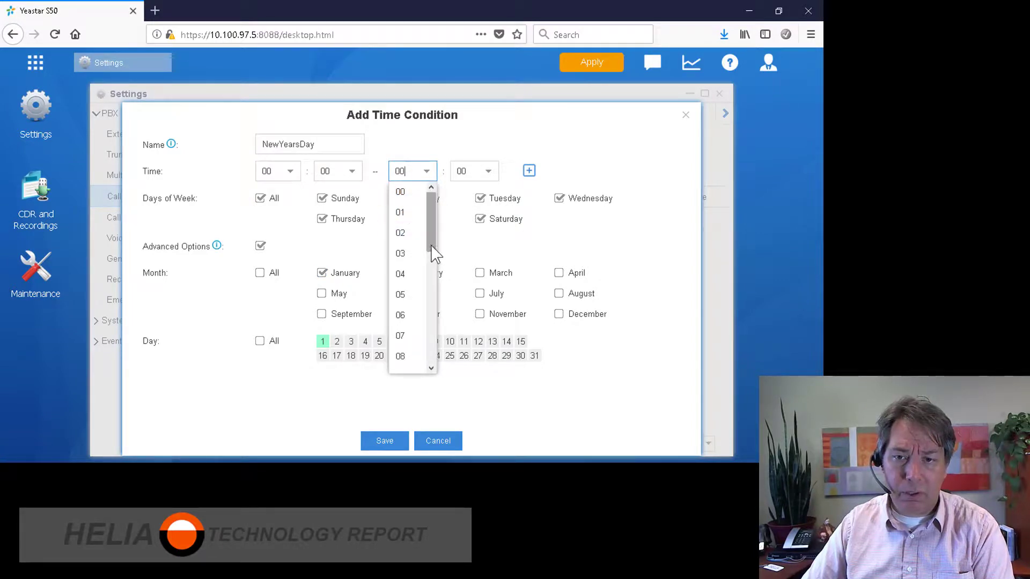
pyautogui.moveTo(431, 209); pyautogui.dragTo(432, 375)
pyautogui.click(408, 363)
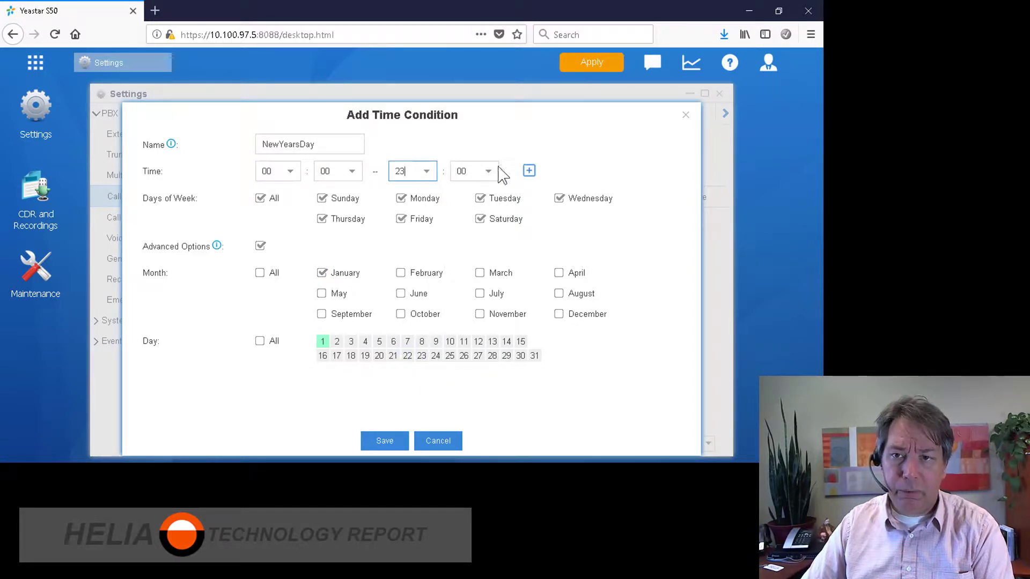
pyautogui.click(488, 173)
pyautogui.moveTo(492, 190); pyautogui.dragTo(493, 368)
pyautogui.click(463, 356)
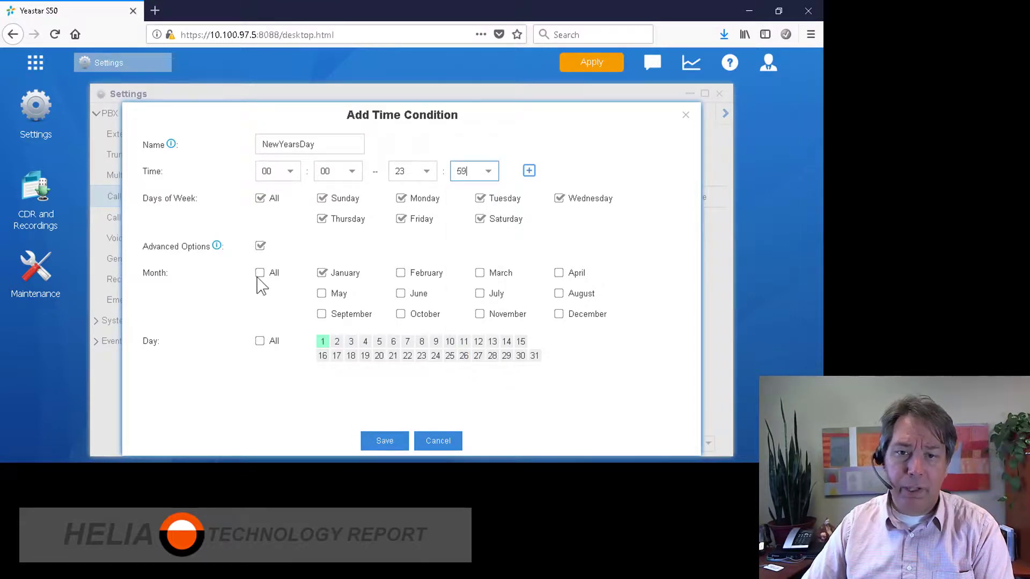
pyautogui.click(390, 435)
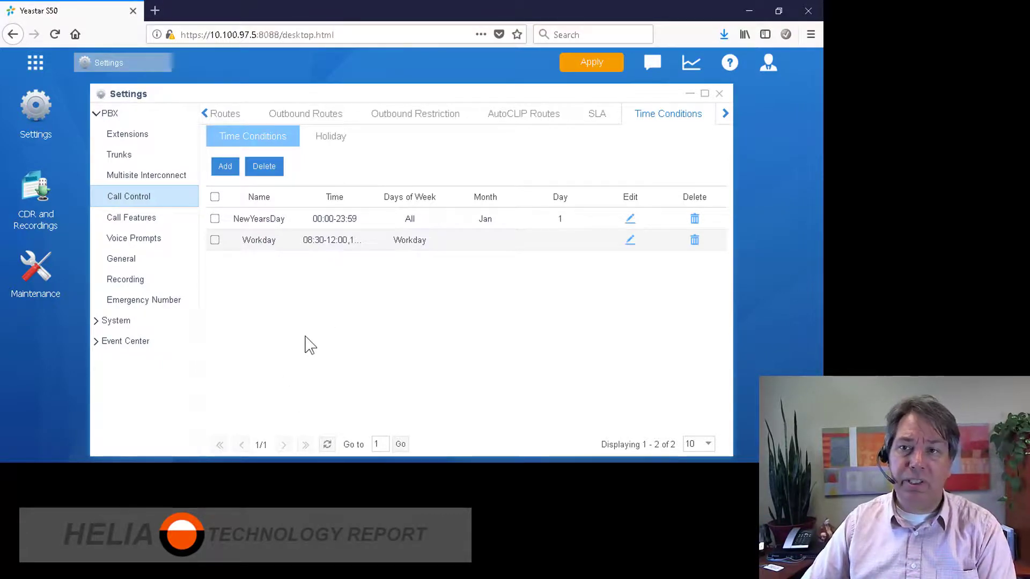
# Apply the pending time condition changes and go to Call Control's Outbound Routes
pyautogui.click(591, 62)
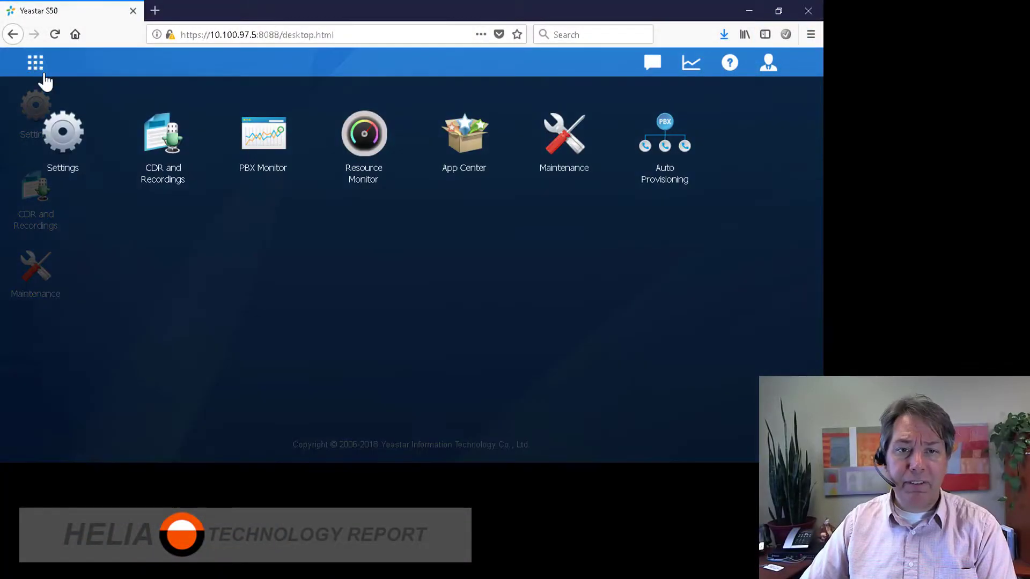
pyautogui.click(67, 141)
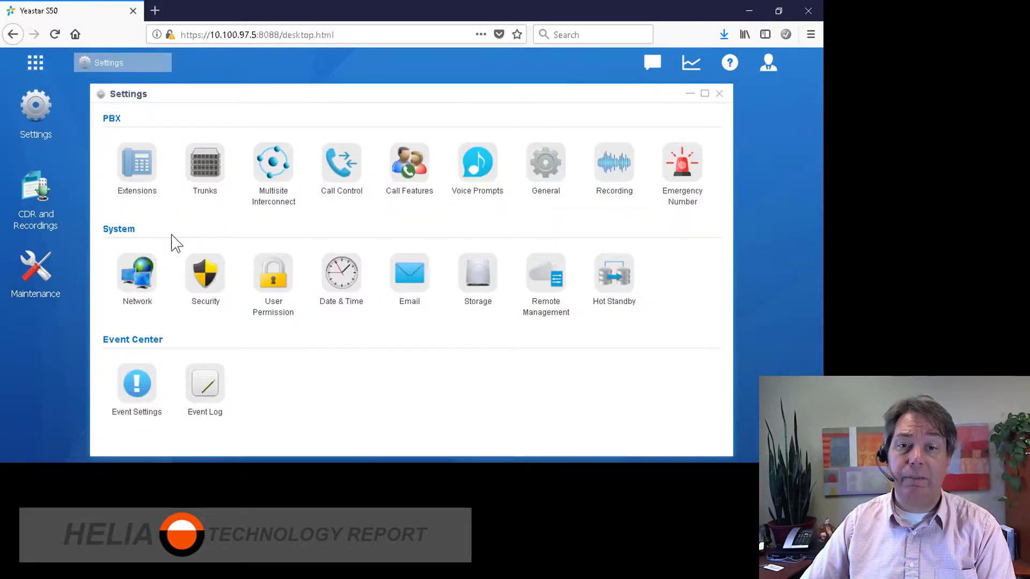
pyautogui.click(335, 173)
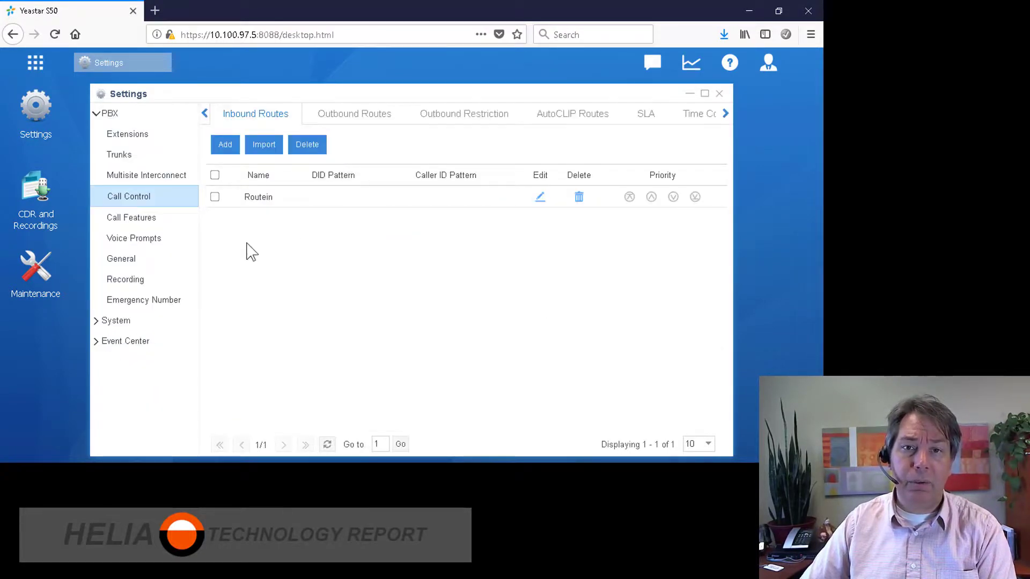
pyautogui.click(352, 118)
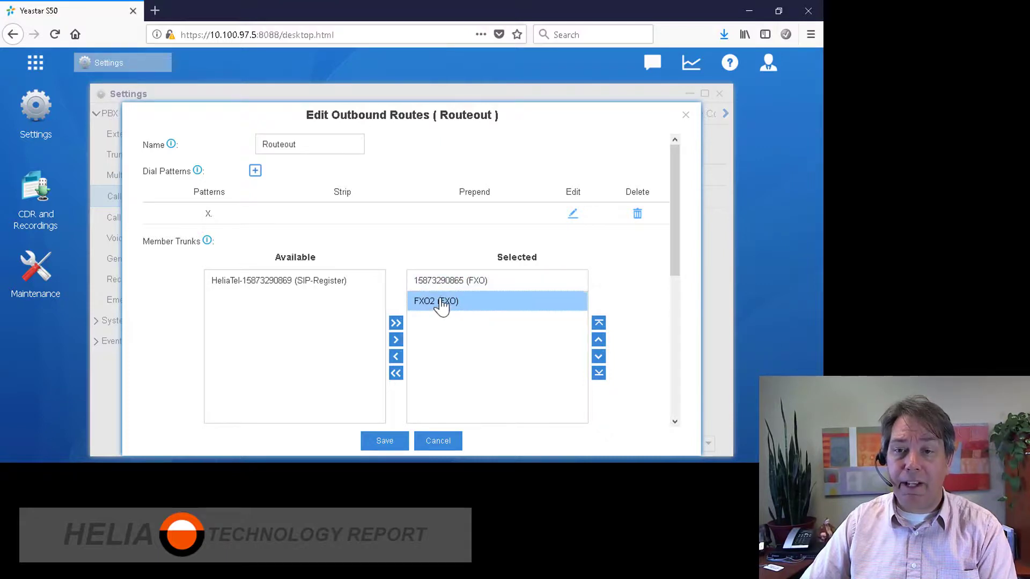
# Select Routeout's X. dial pattern so it can be replaced with 403NXXXXXX
pyautogui.click(572, 216)
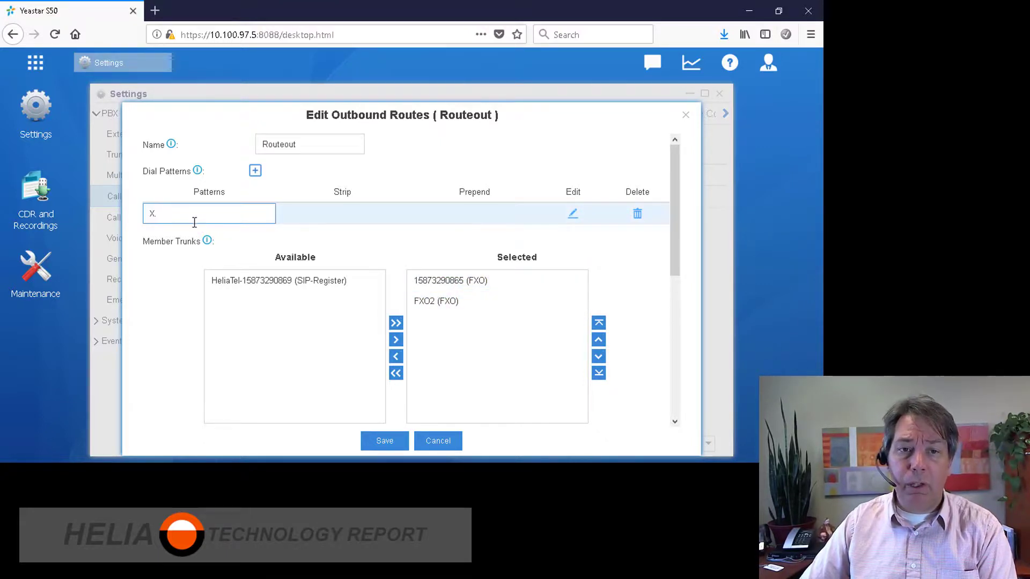
pyautogui.doubleClick(158, 216)
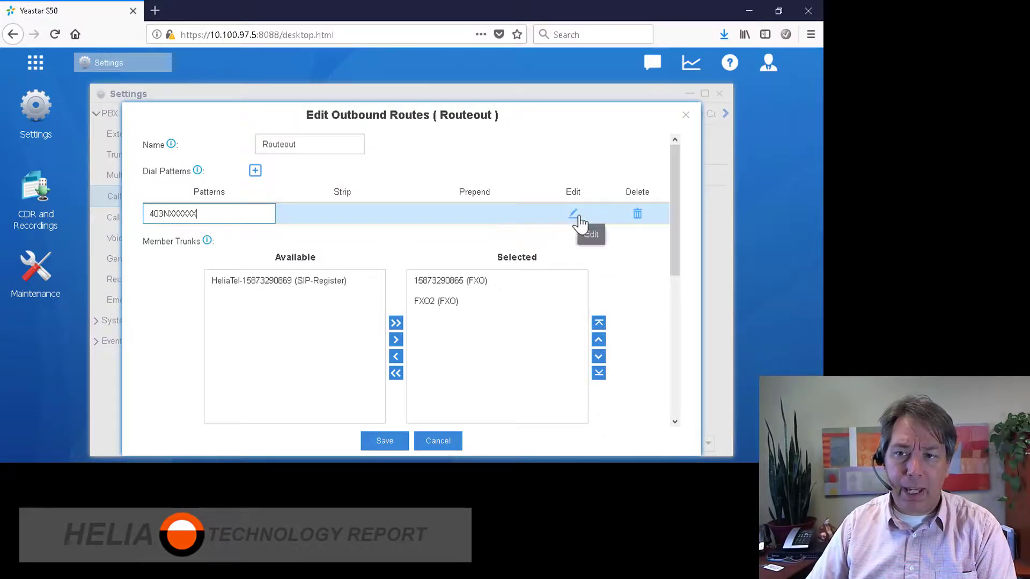
# Rename the route LocalCalling and add a second dial pattern, 587NXXXXXX
pyautogui.click(255, 171)
pyautogui.click(304, 144)
pyautogui.moveTo(304, 144); pyautogui.dragTo(218, 147)
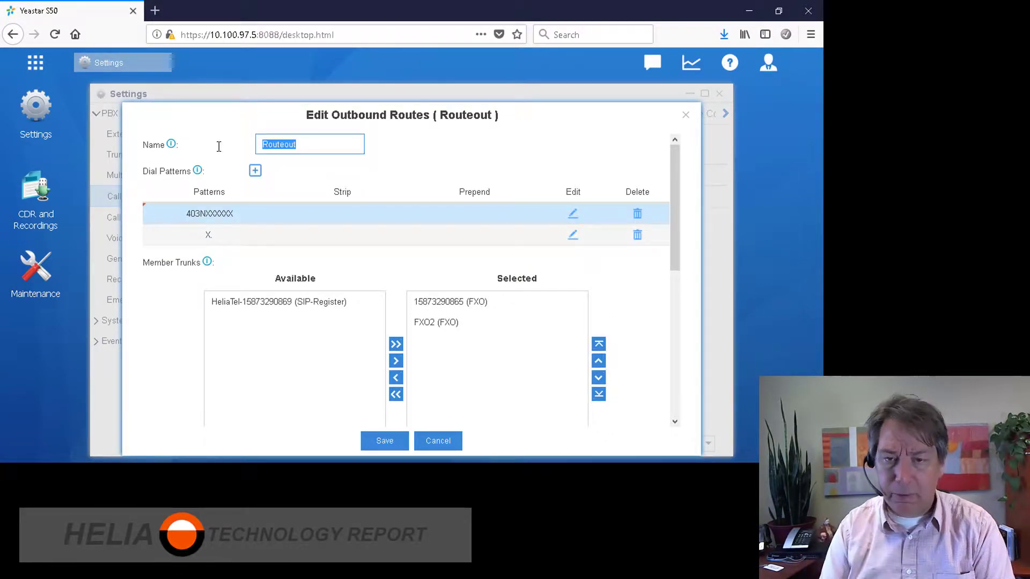
pyautogui.write('Local Calling')
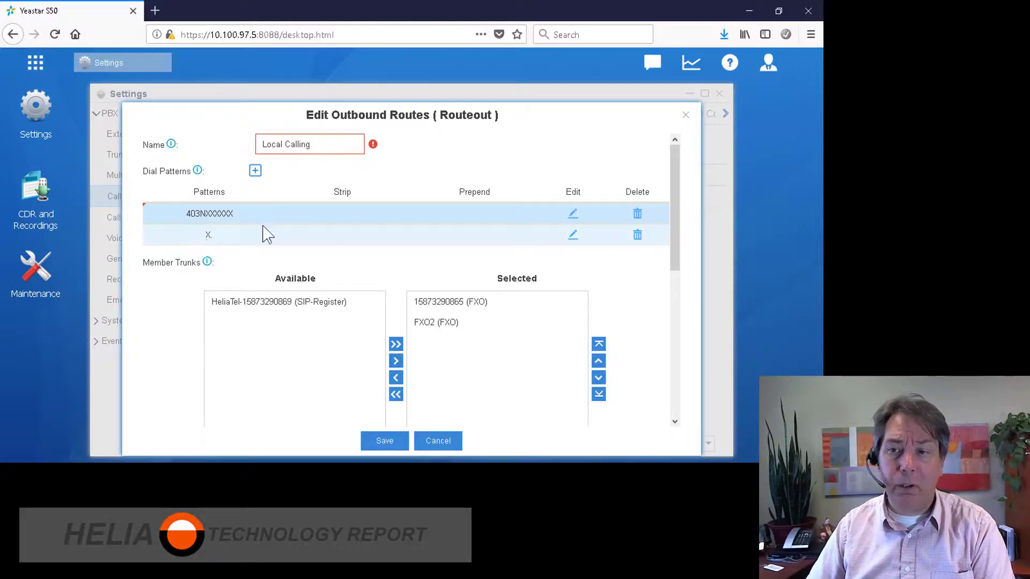
pyautogui.click(572, 236)
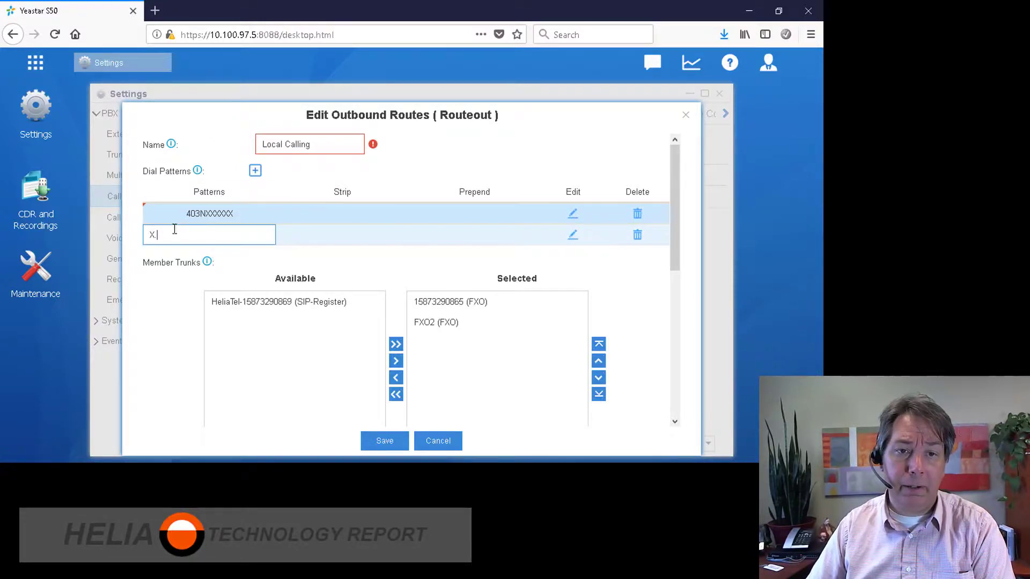
pyautogui.hotkey('ctrl', 'a')
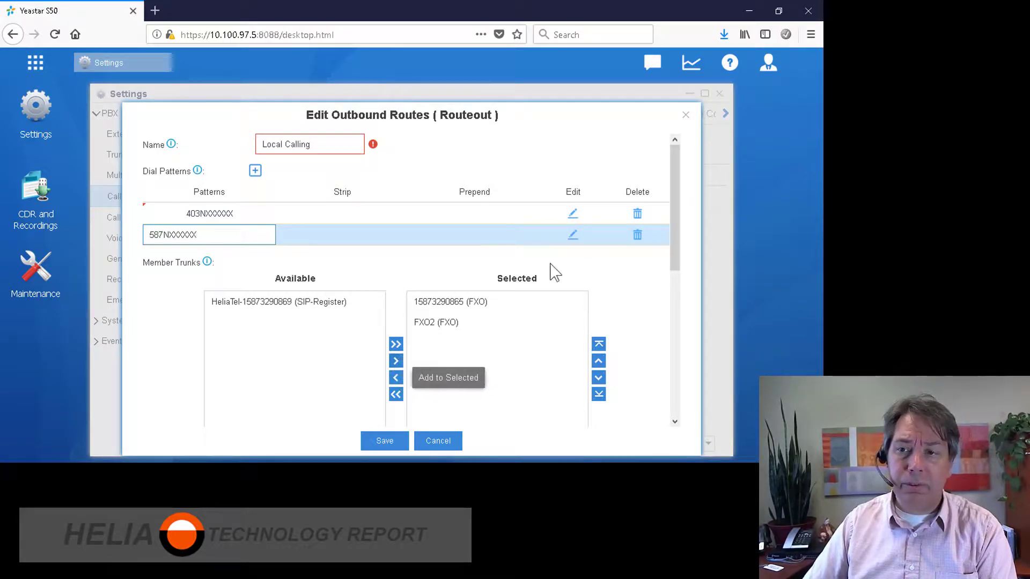
pyautogui.click(488, 276)
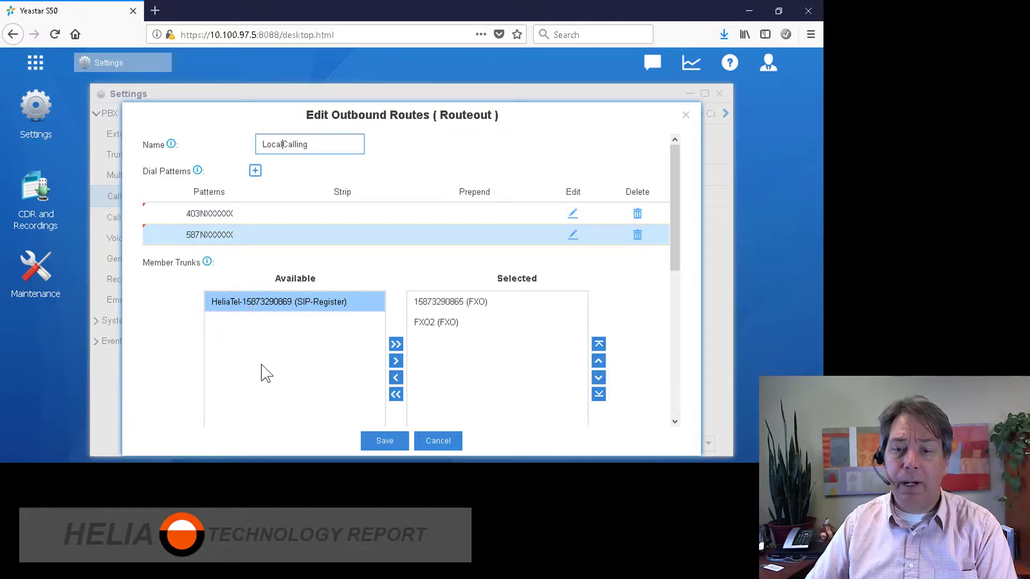
# Save LocalCalling, then start a Non-Local-Calling route using the HeliaTel trunk
pyautogui.click(388, 440)
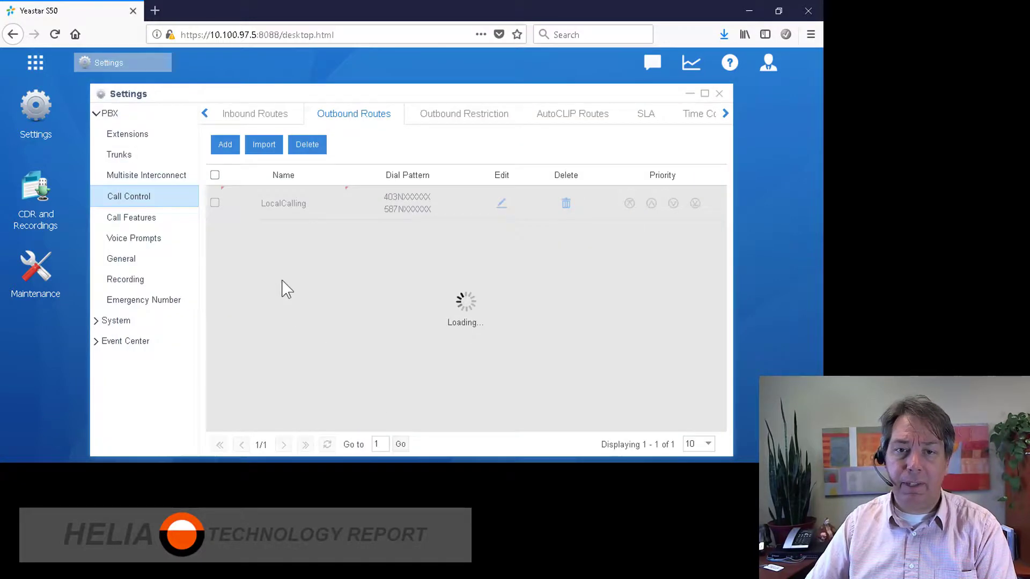
pyautogui.click(225, 151)
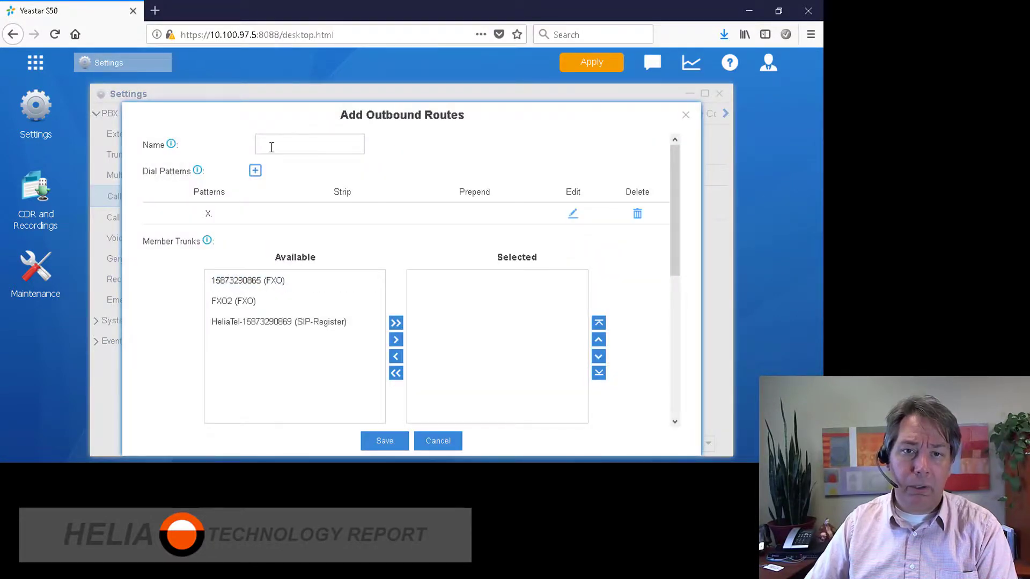
pyautogui.click(307, 143)
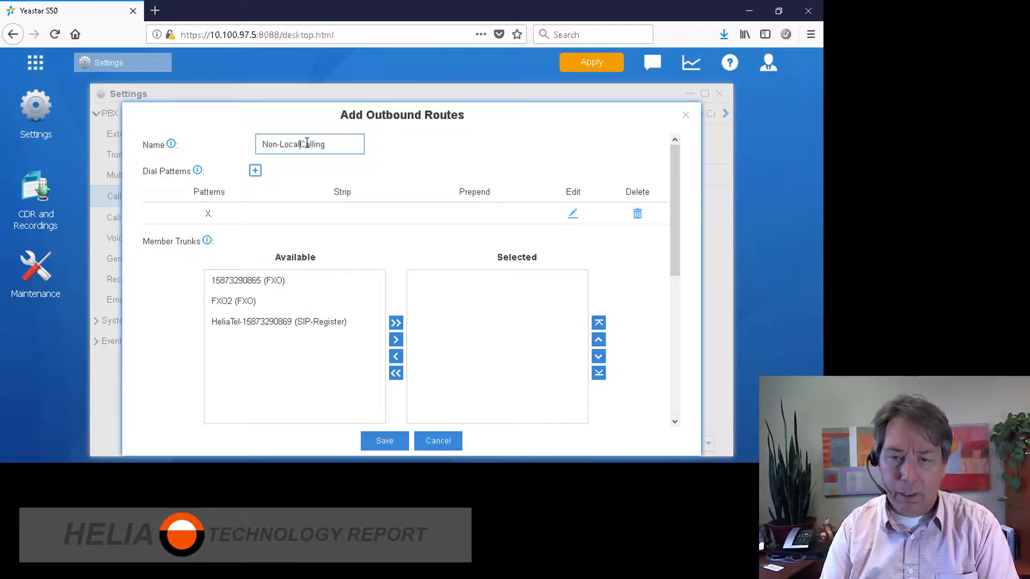
pyautogui.write('-')
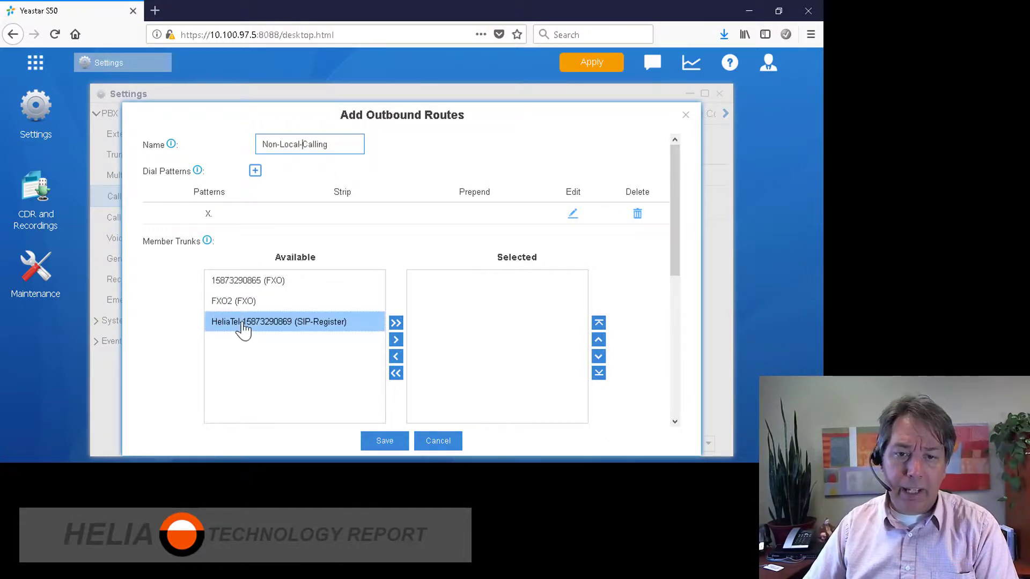
pyautogui.click(240, 325)
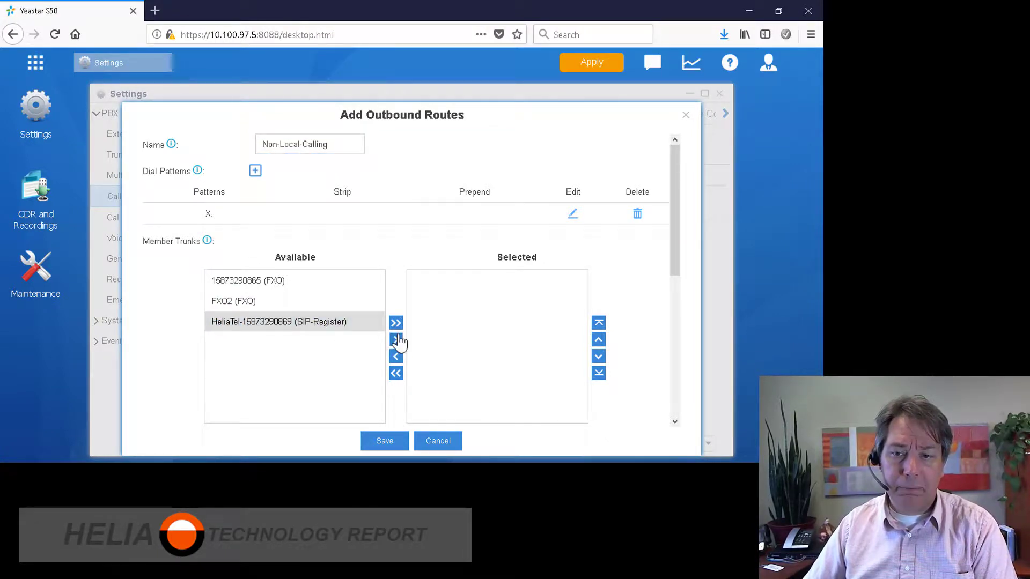
pyautogui.click(396, 340)
pyautogui.click(273, 317)
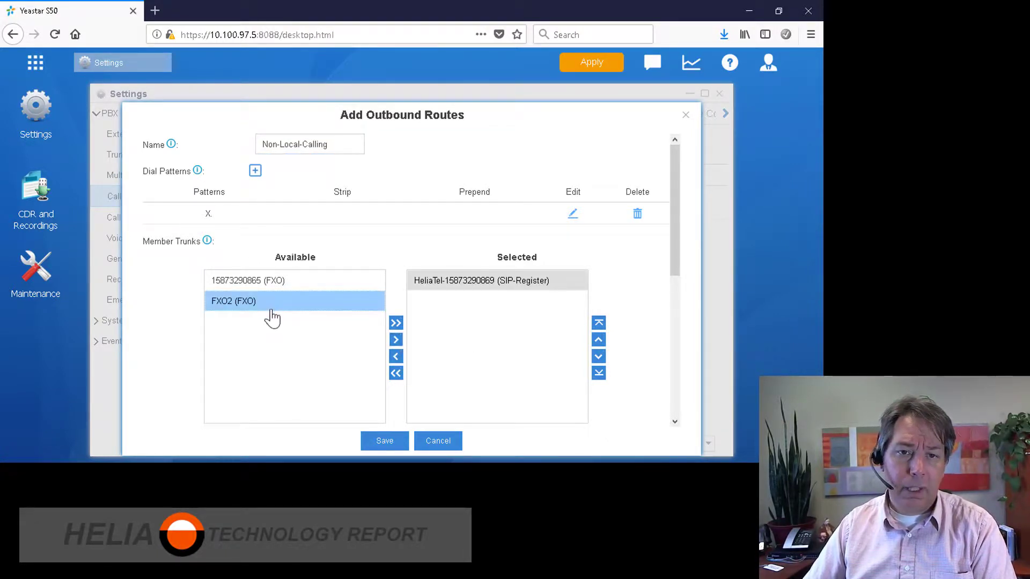
# Set dial patterns 1NXXNXXXXXX and NXXNXXXXXX, the latter with prepend 1
pyautogui.click(572, 215)
pyautogui.doubleClick(173, 215)
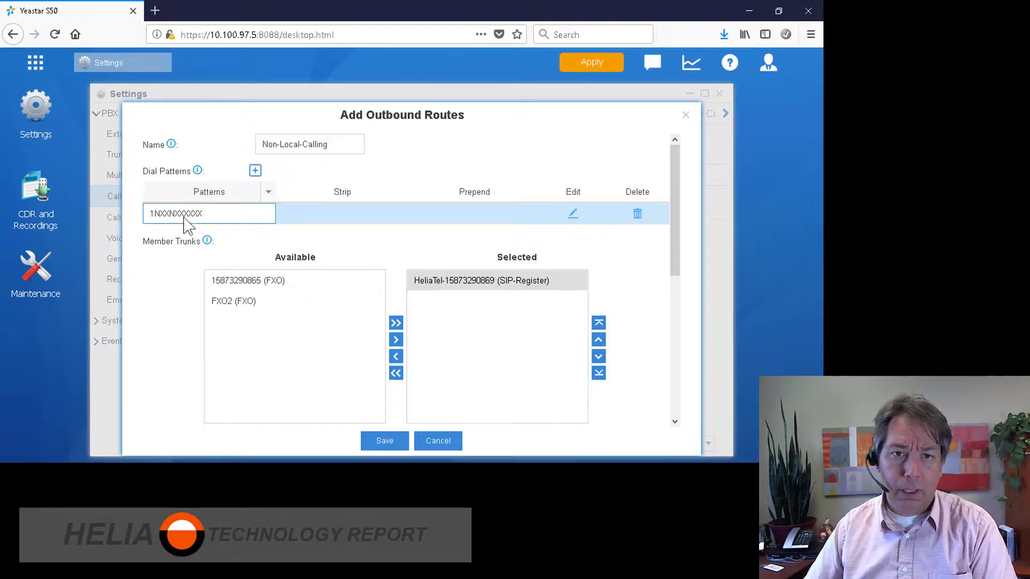
pyautogui.click(254, 170)
pyautogui.write('XXNXXXXXX')
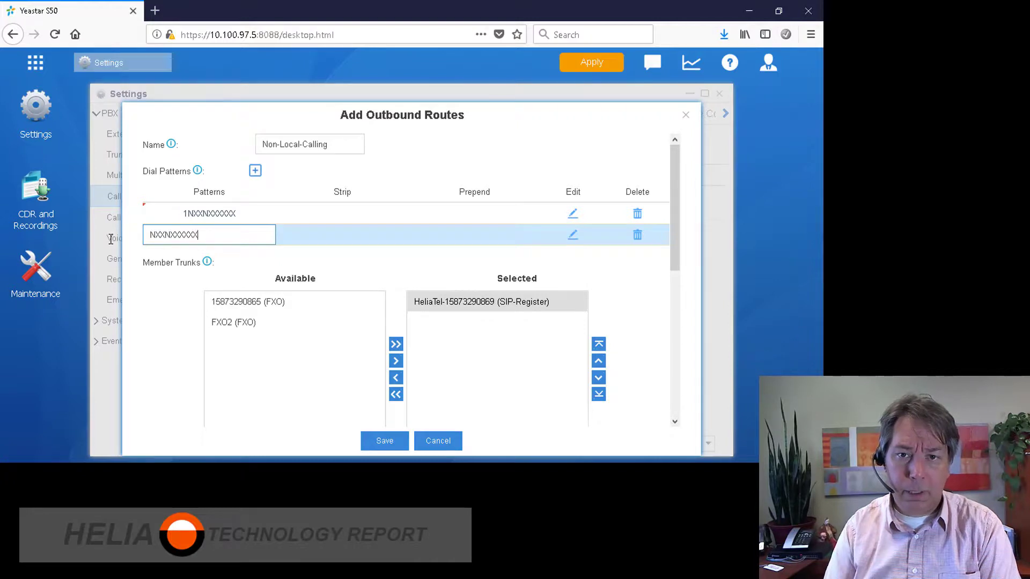
pyautogui.click(477, 241)
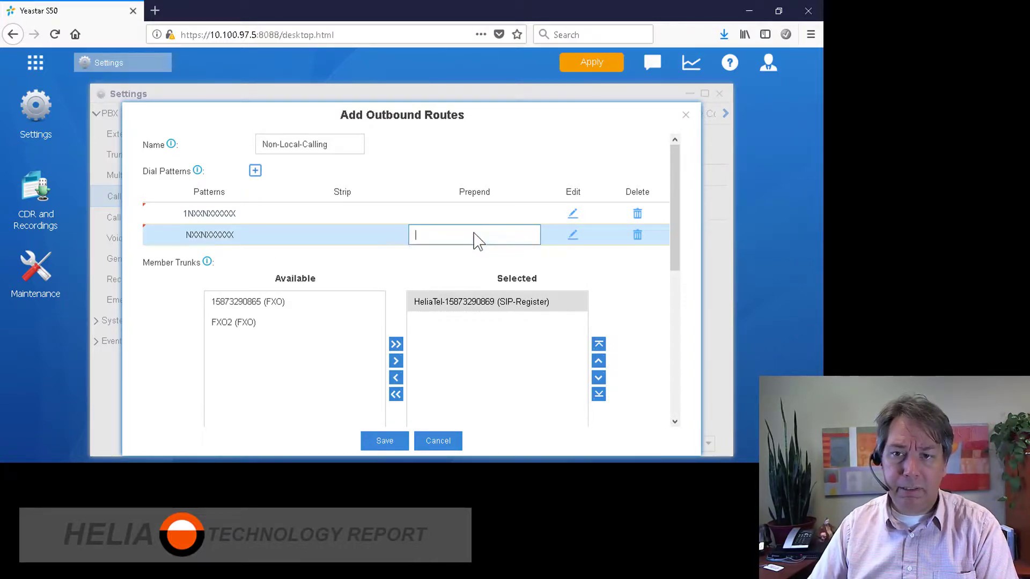
pyautogui.write('1')
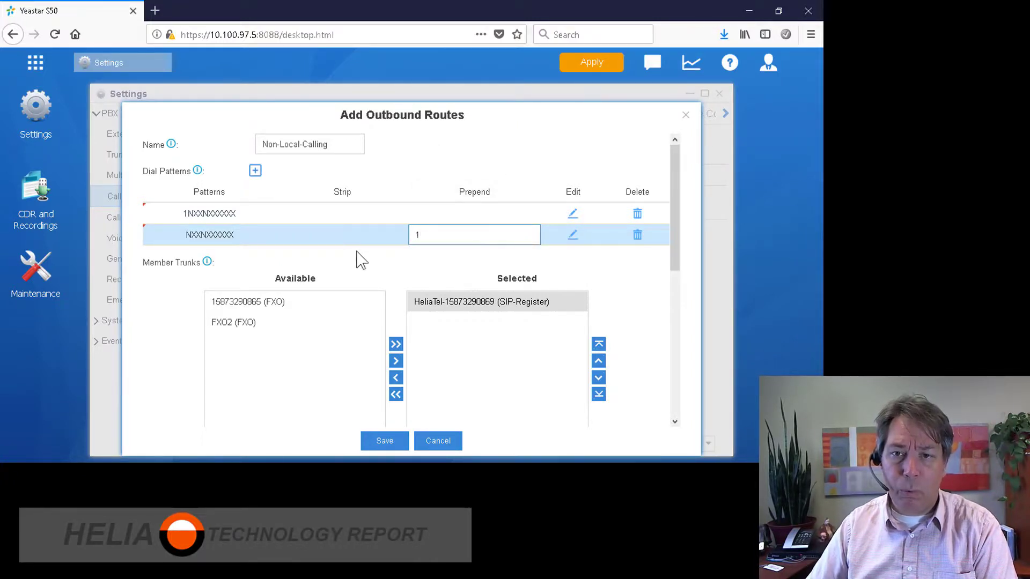
pyautogui.click(359, 261)
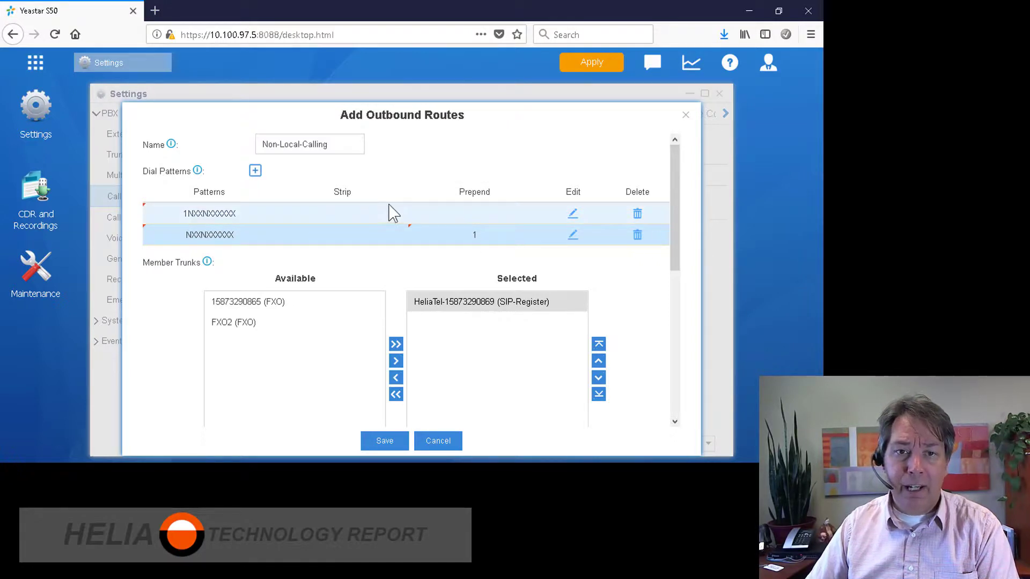
# Add extensions 1000–1004 as route members and save Non-Local-Calling
pyautogui.scroll(-3, 392, 195)
pyautogui.scroll(-4, 392, 196)
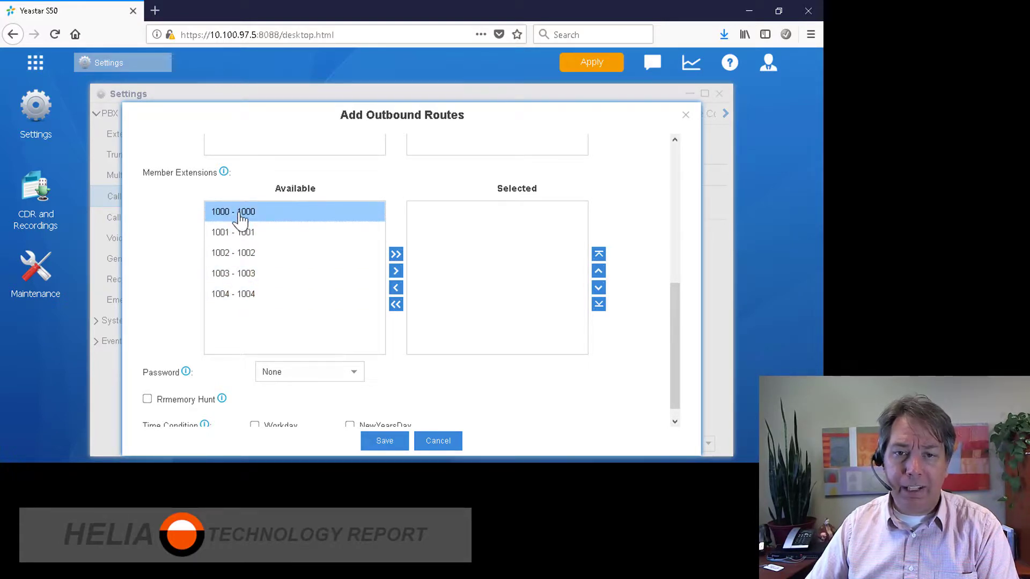
pyautogui.click(396, 254)
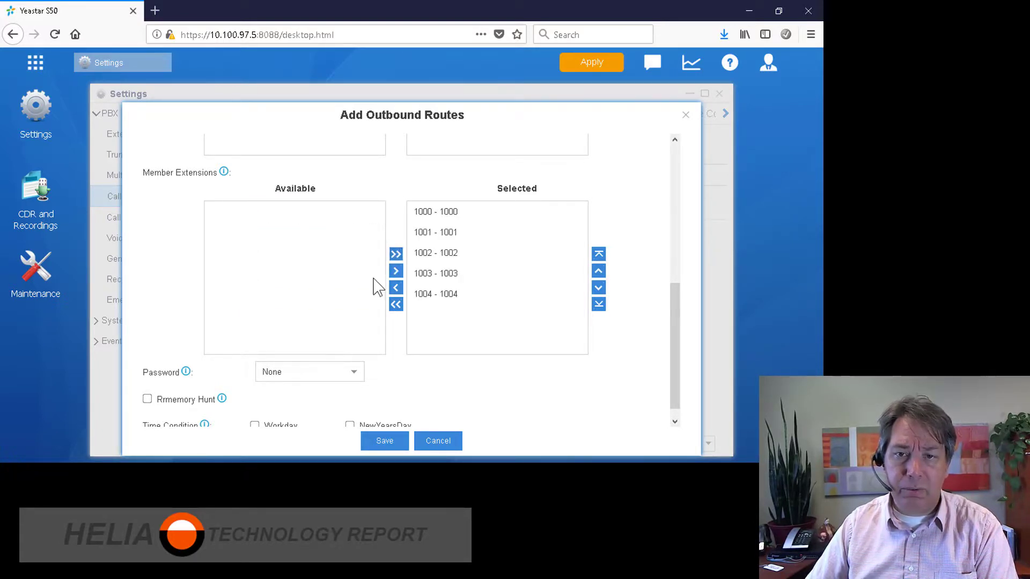
pyautogui.scroll(5, 350, 290)
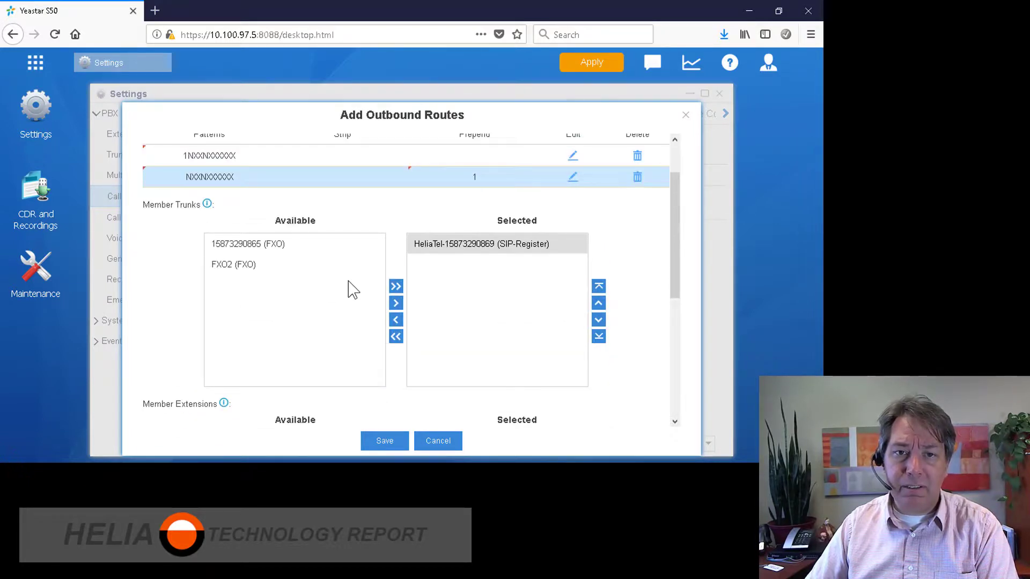
pyautogui.scroll(-3, 344, 286)
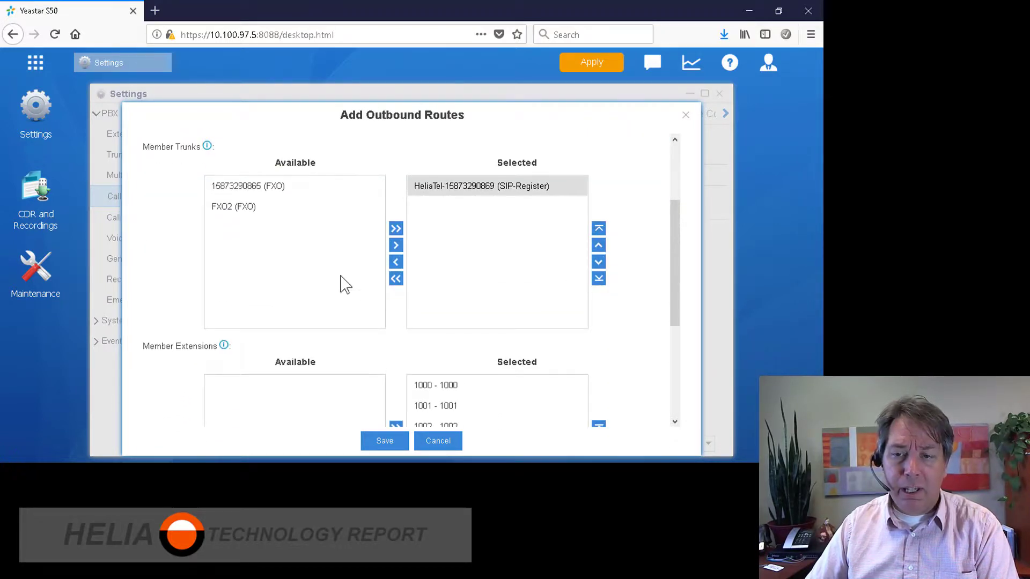
pyautogui.scroll(-2, 345, 284)
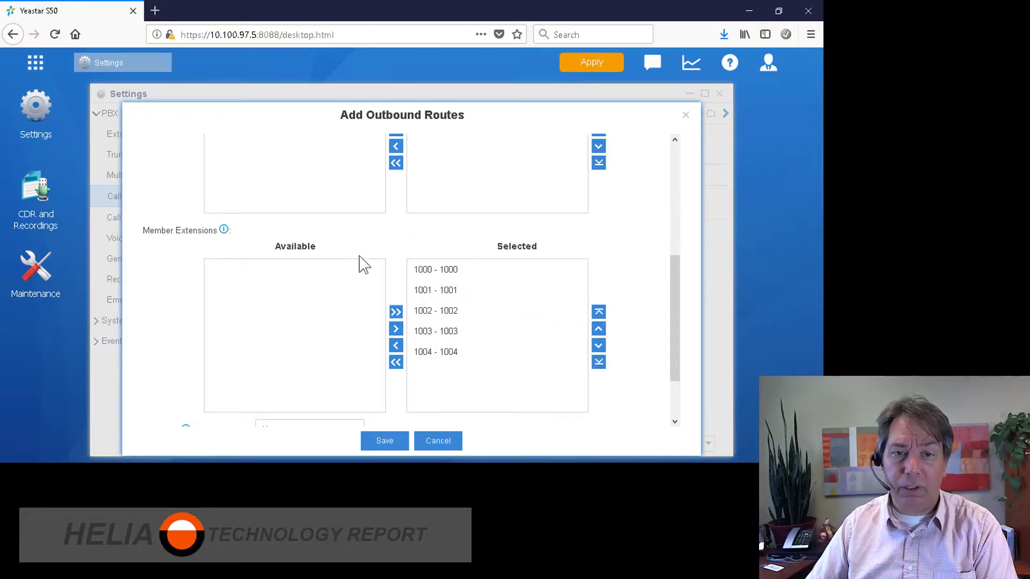
pyautogui.scroll(-1, 360, 264)
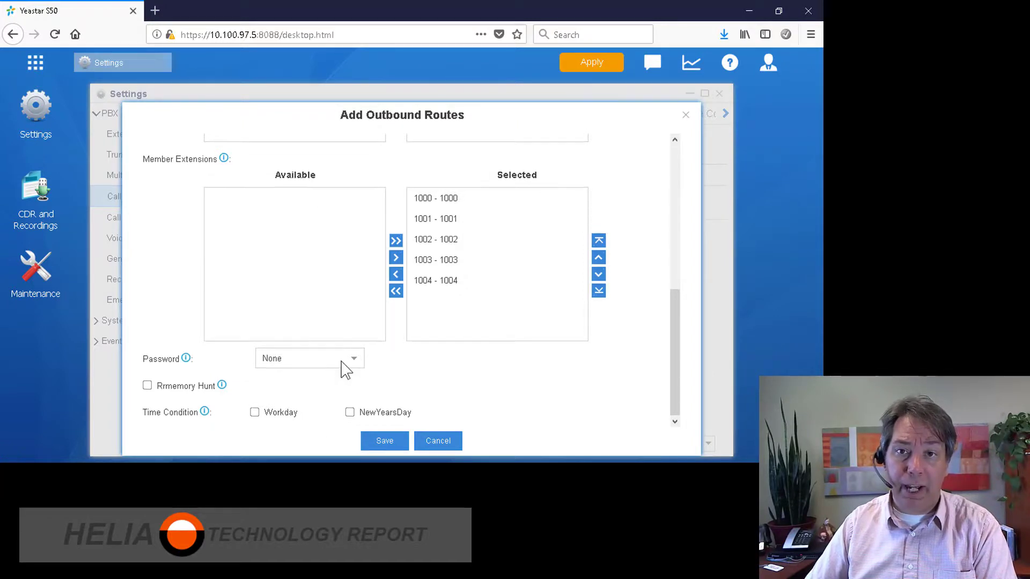
pyautogui.scroll(5, 337, 360)
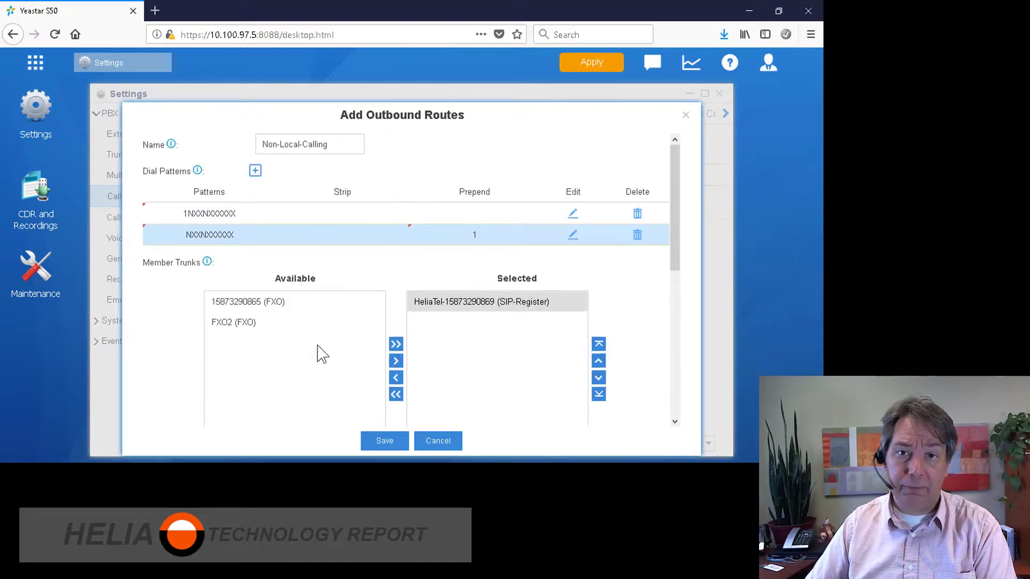
pyautogui.click(385, 442)
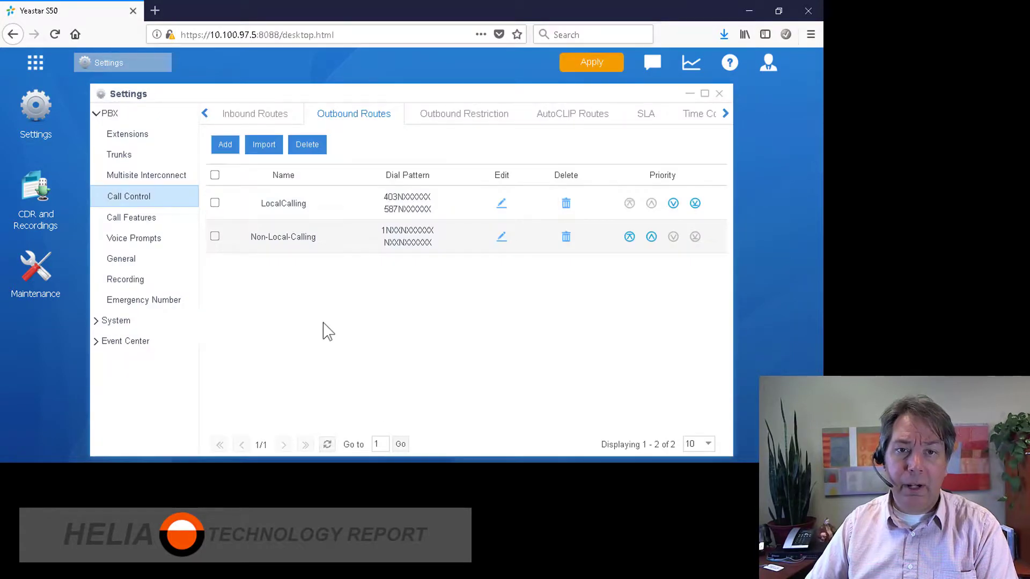
# Start a new Emergency outbound route with dial pattern 911
pyautogui.click(225, 148)
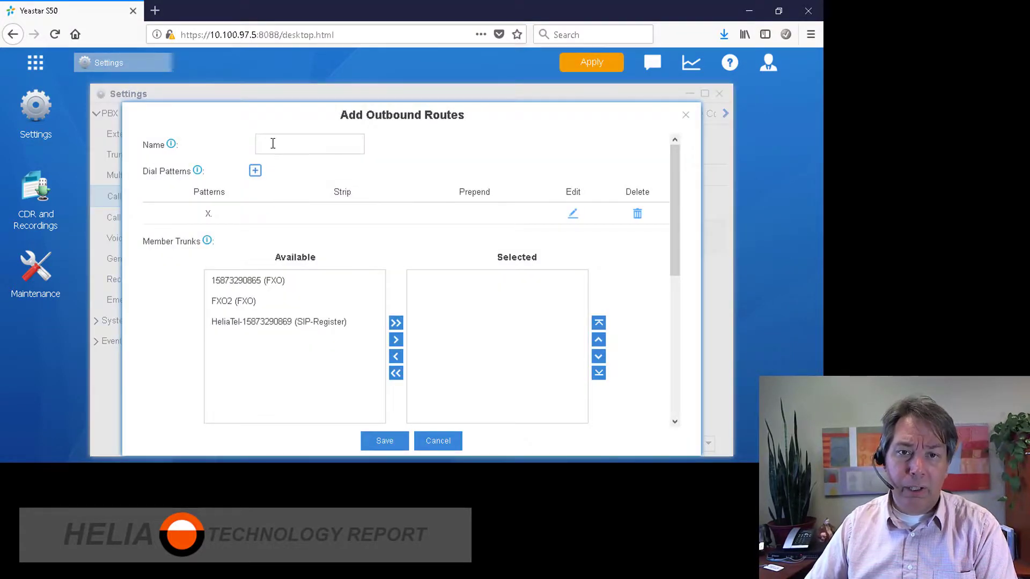
pyautogui.click(320, 144)
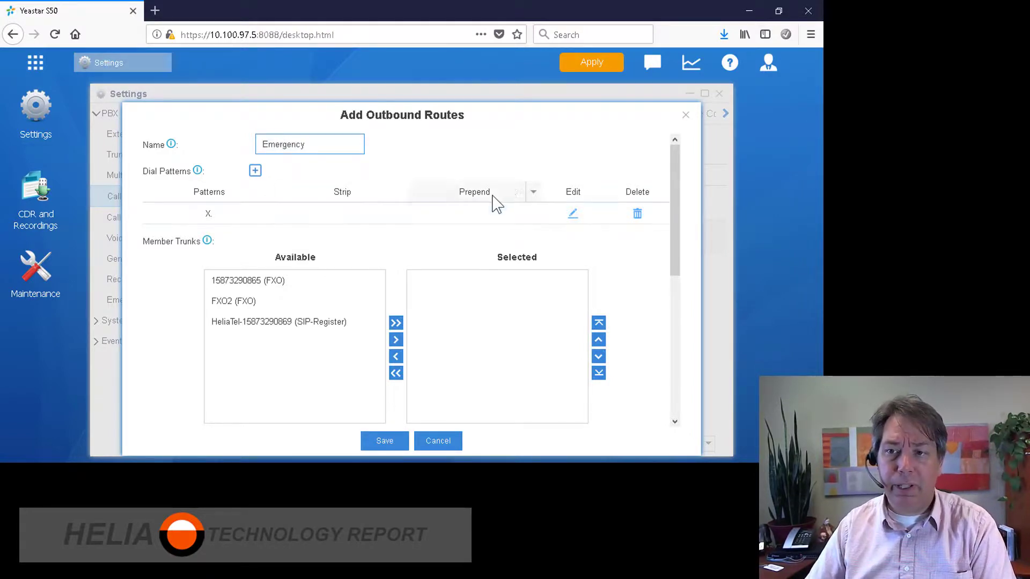
pyautogui.click(571, 215)
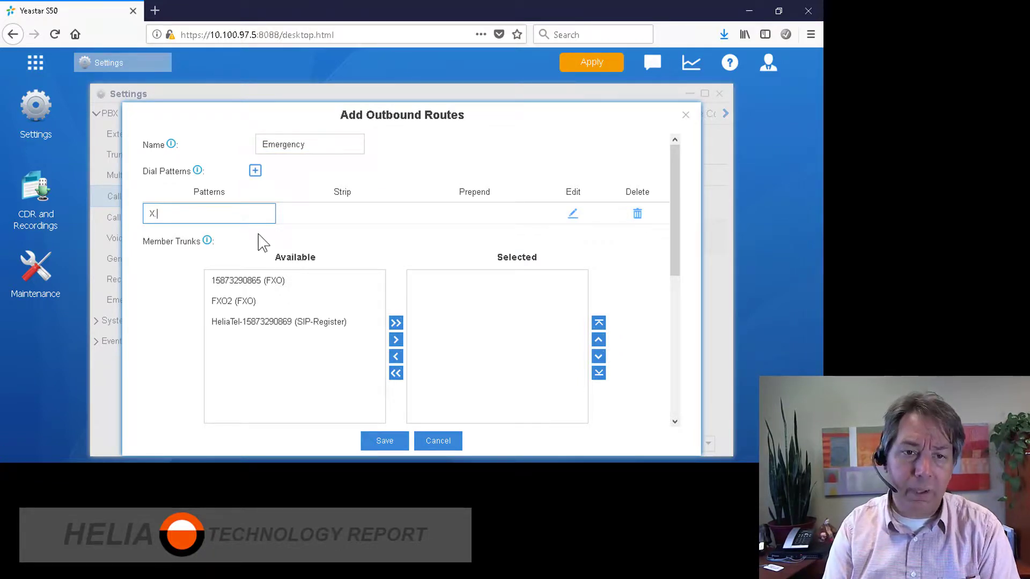
pyautogui.press('BackSpace')
pyautogui.write('911')
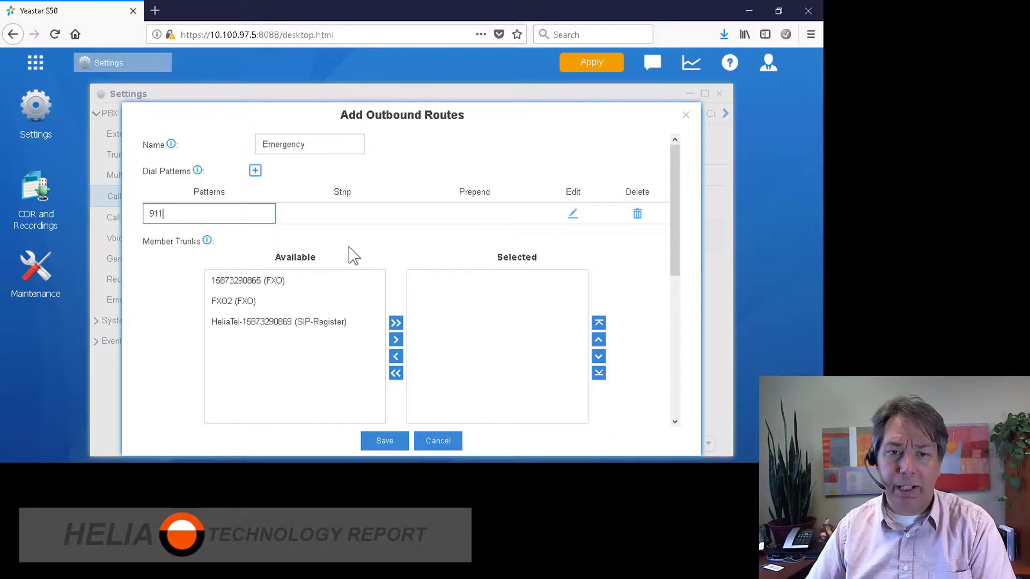
pyautogui.click(349, 253)
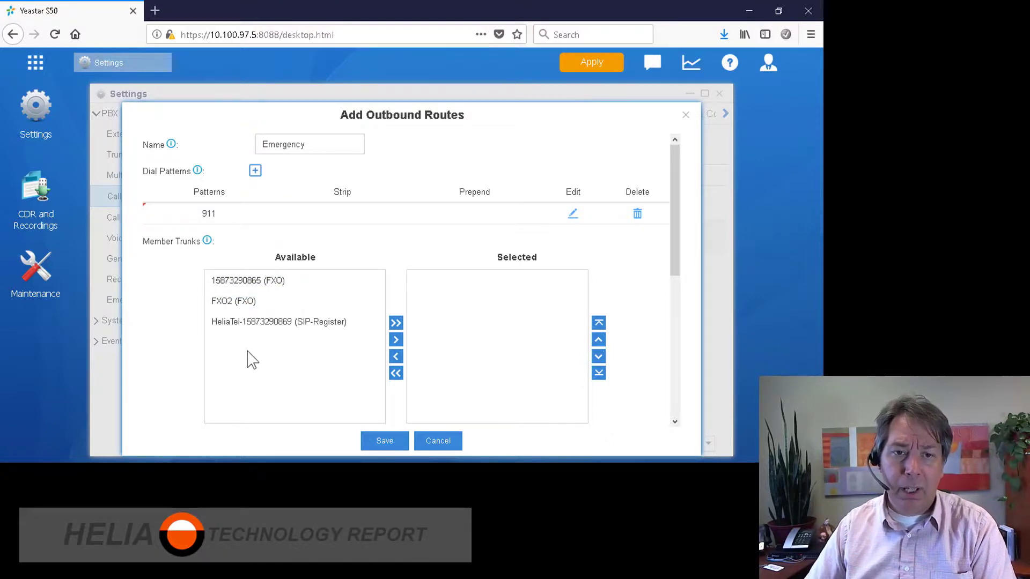
# Add the FXO, FXO2 and HeliaTel trunks to the Emergency route
pyautogui.click(247, 280)
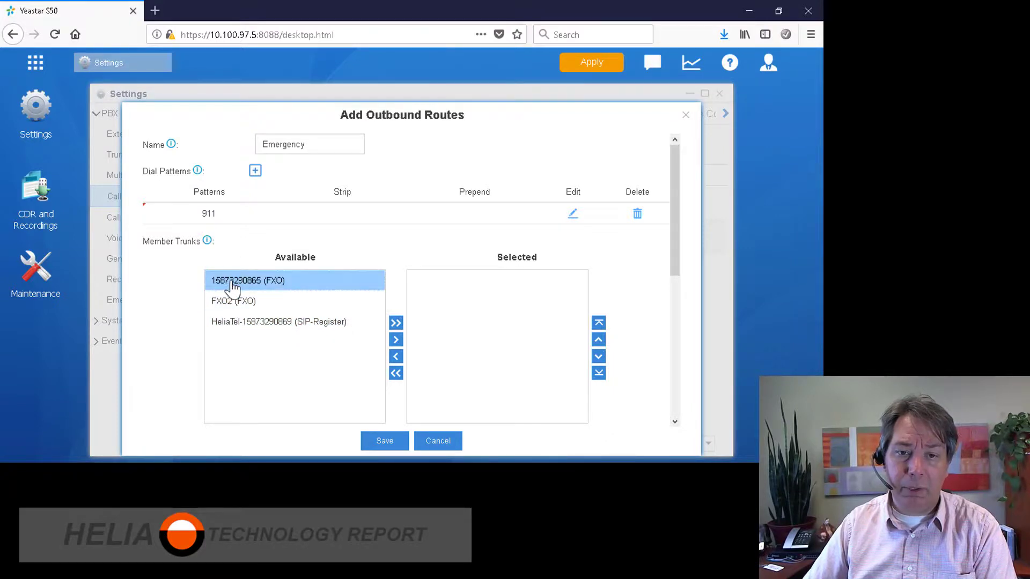
pyautogui.click(396, 340)
pyautogui.click(328, 284)
pyautogui.click(395, 339)
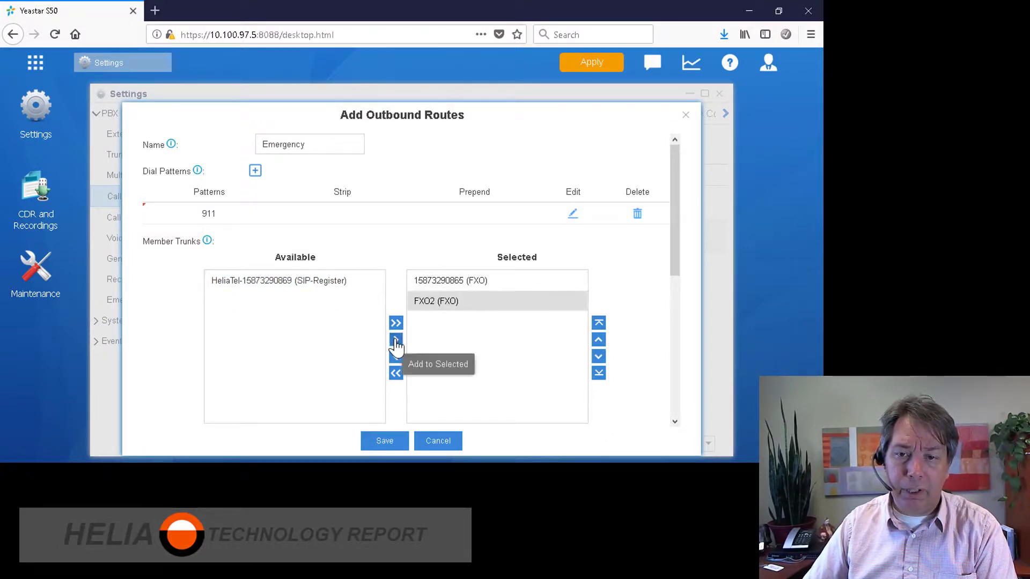
pyautogui.click(315, 284)
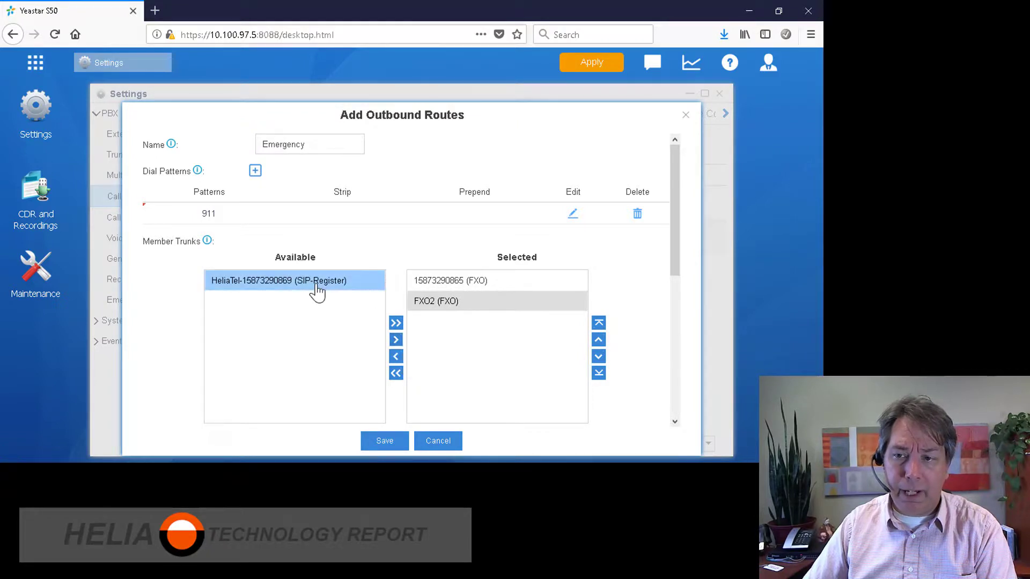
pyautogui.click(398, 340)
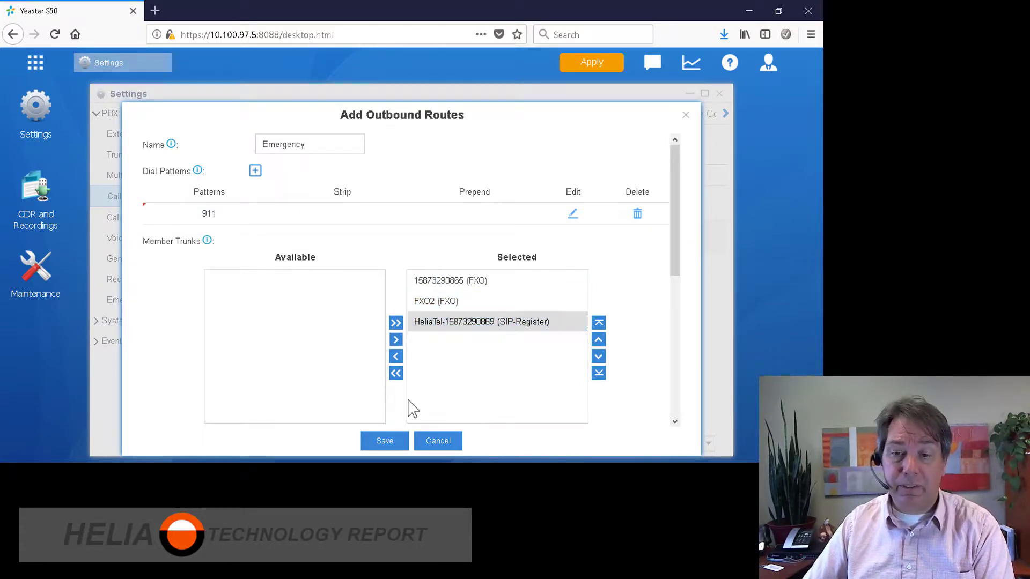
# Add all extensions 1000–1004 after the missing-extension warning and save the route
pyautogui.click(383, 443)
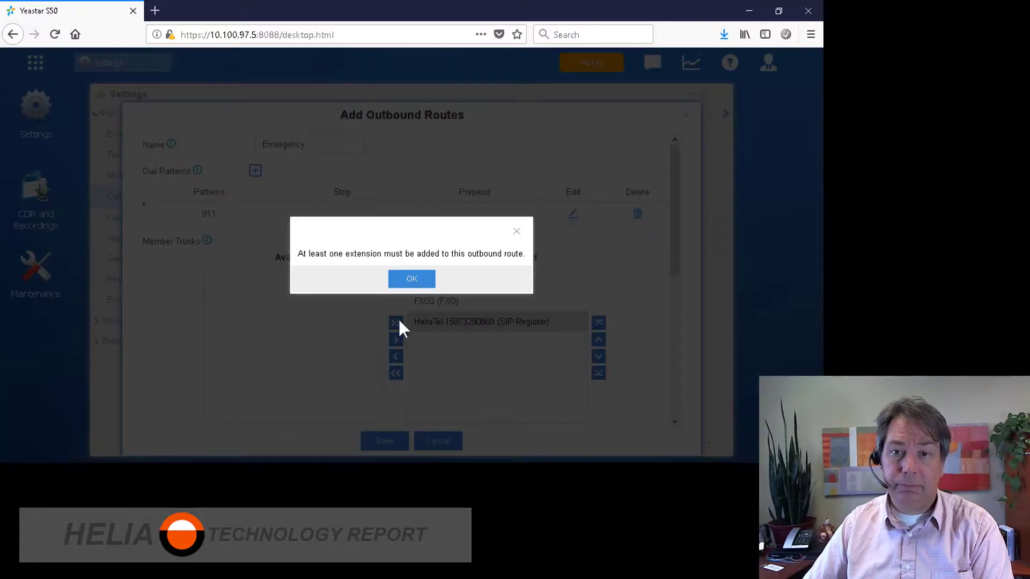
pyautogui.click(408, 281)
pyautogui.scroll(-5, 344, 322)
pyautogui.click(370, 258)
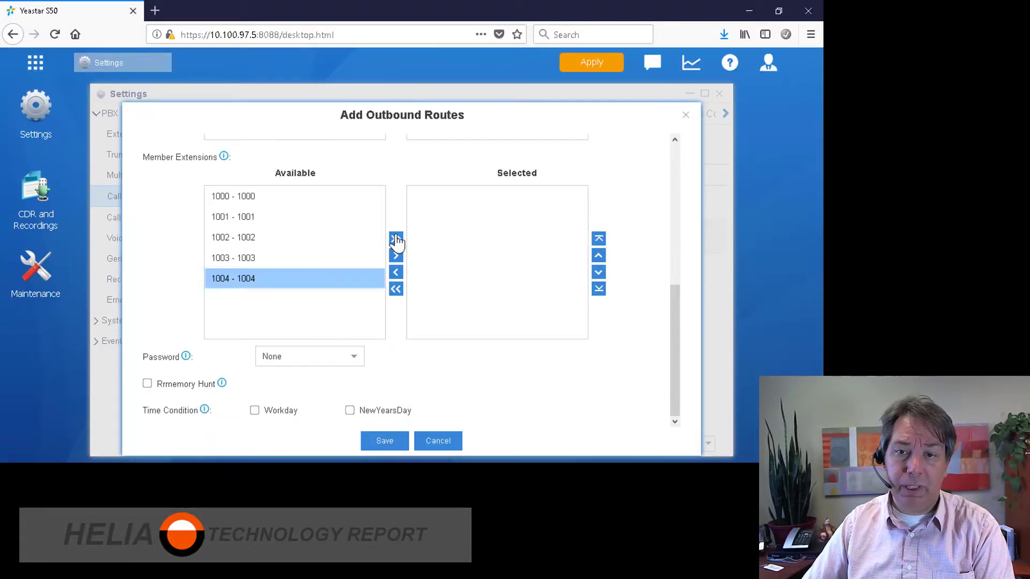
pyautogui.click(396, 238)
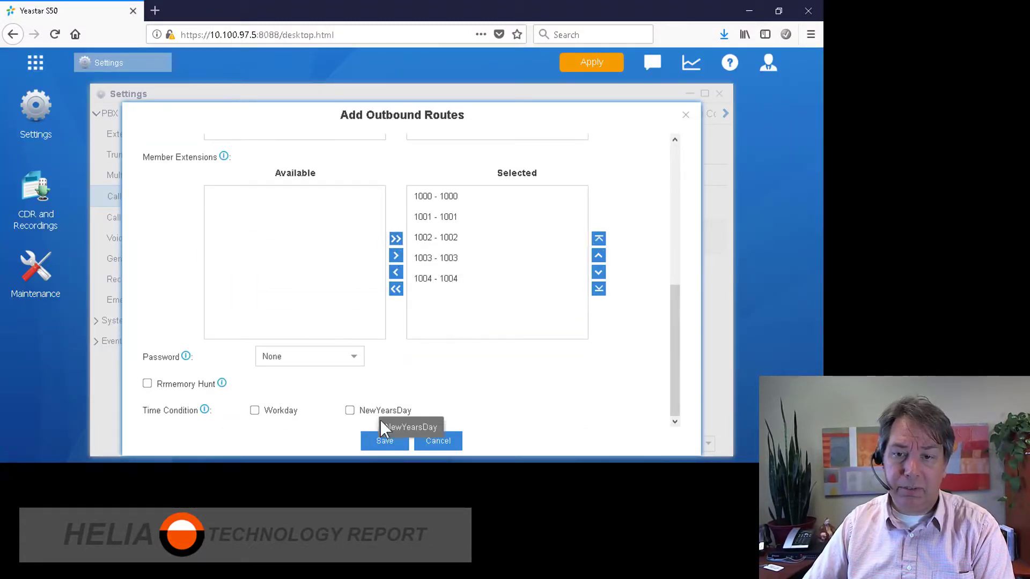
pyautogui.click(382, 443)
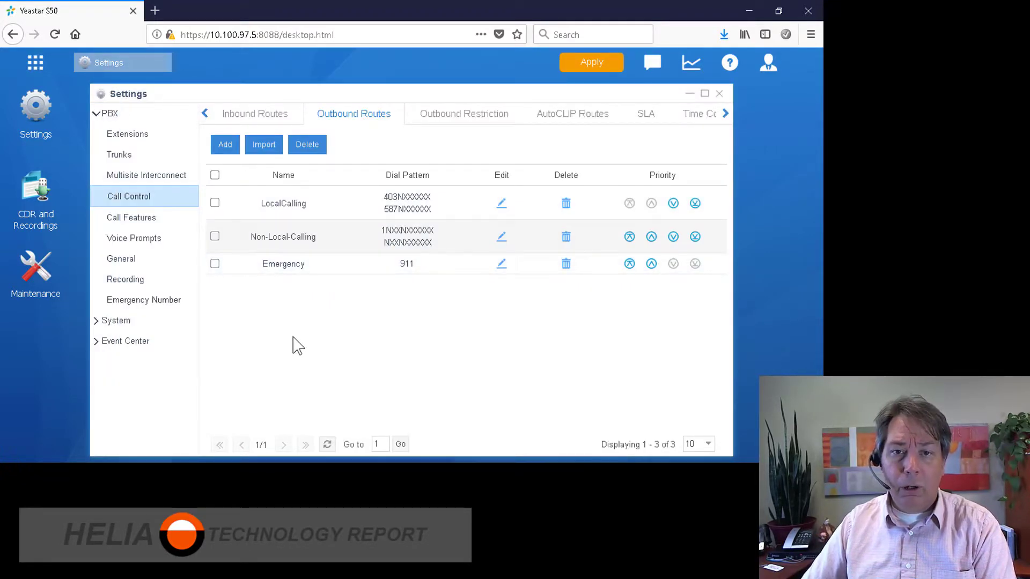
# Start a new route named International that uses the HeliaTel trunk
pyautogui.click(221, 146)
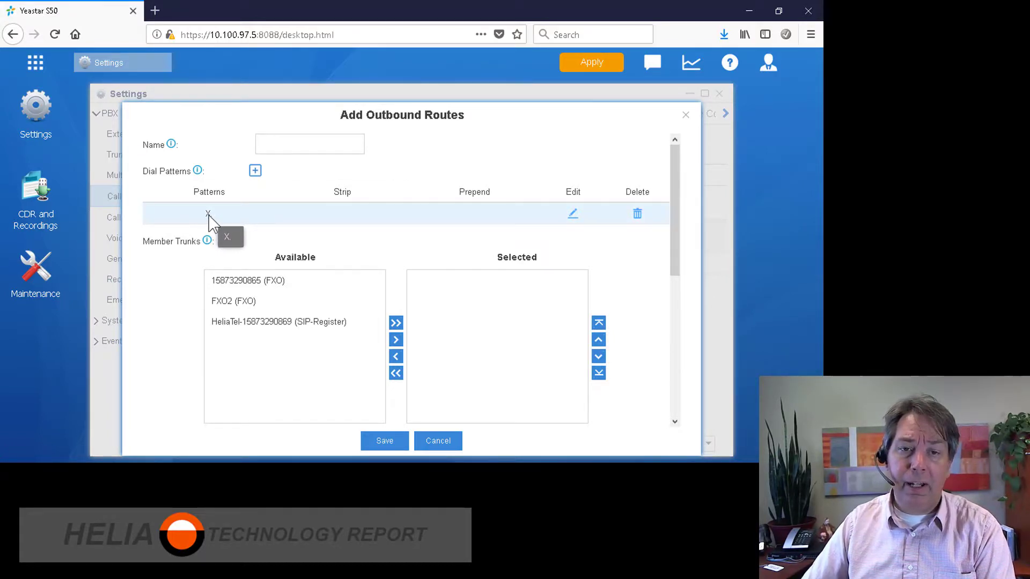
pyautogui.click(251, 326)
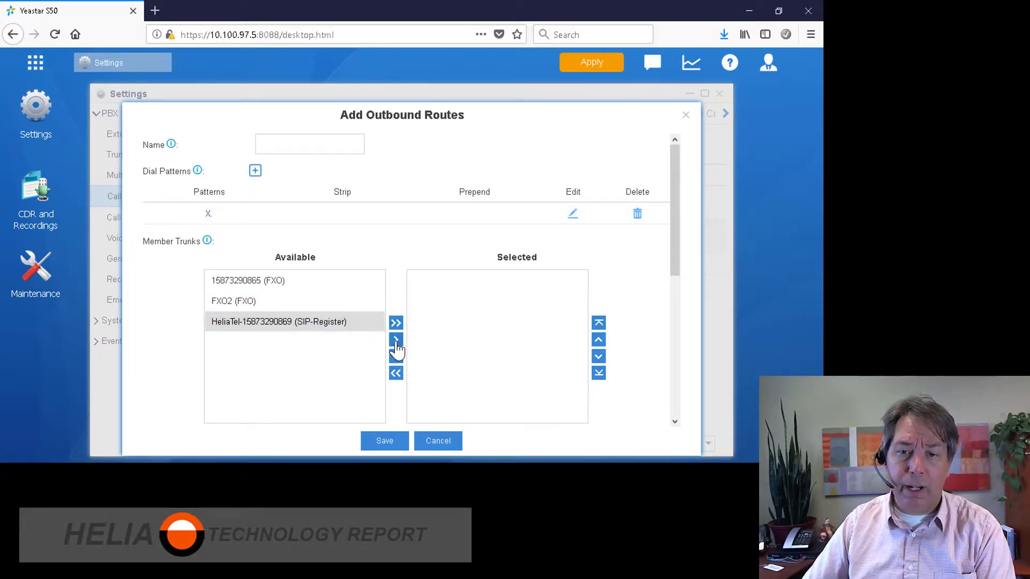
pyautogui.click(396, 341)
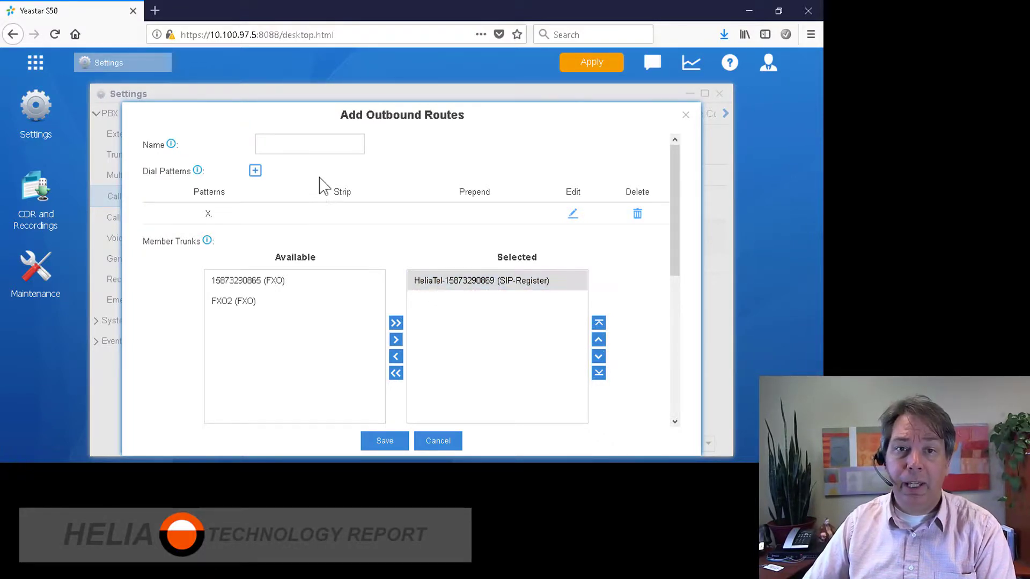
pyautogui.click(309, 150)
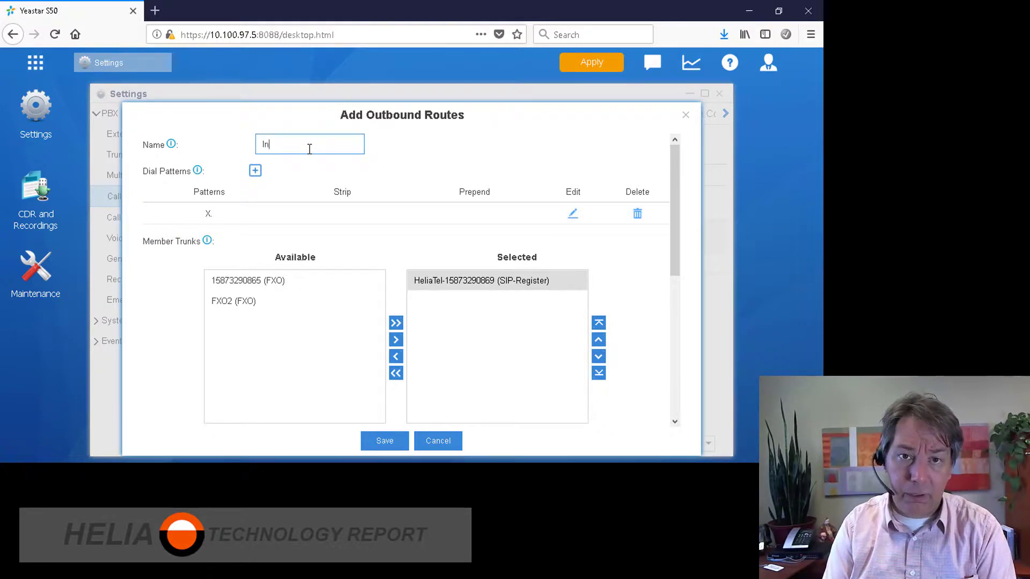
pyautogui.write('International')
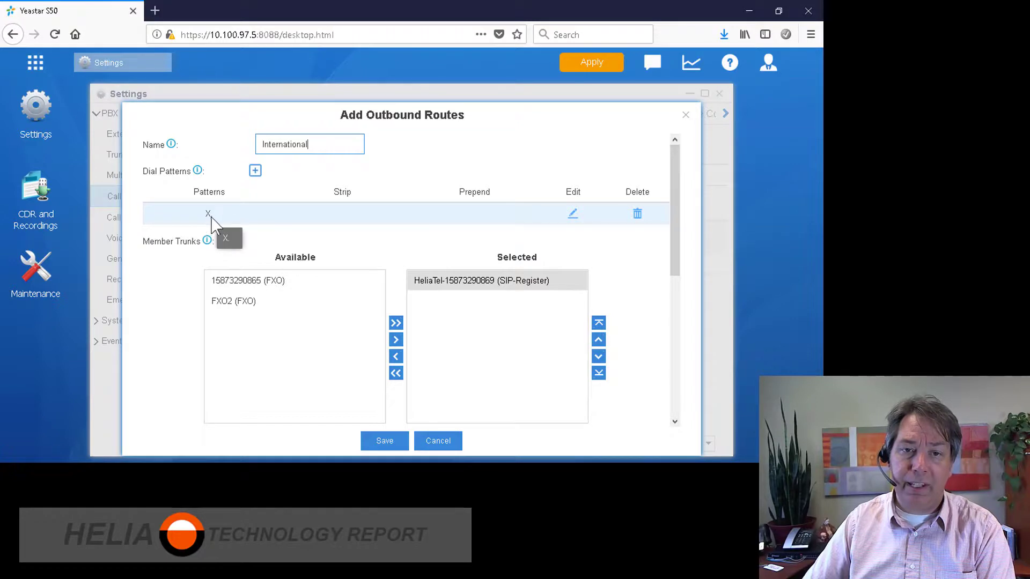
# Add extensions 1000 and 1001 as members and save the International route
pyautogui.scroll(-3, 368, 262)
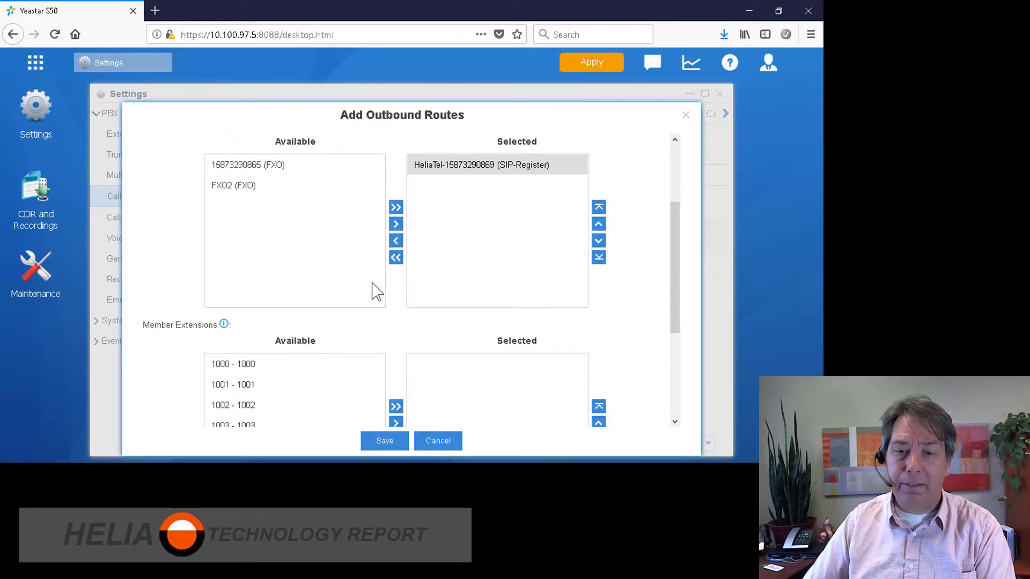
pyautogui.click(274, 353)
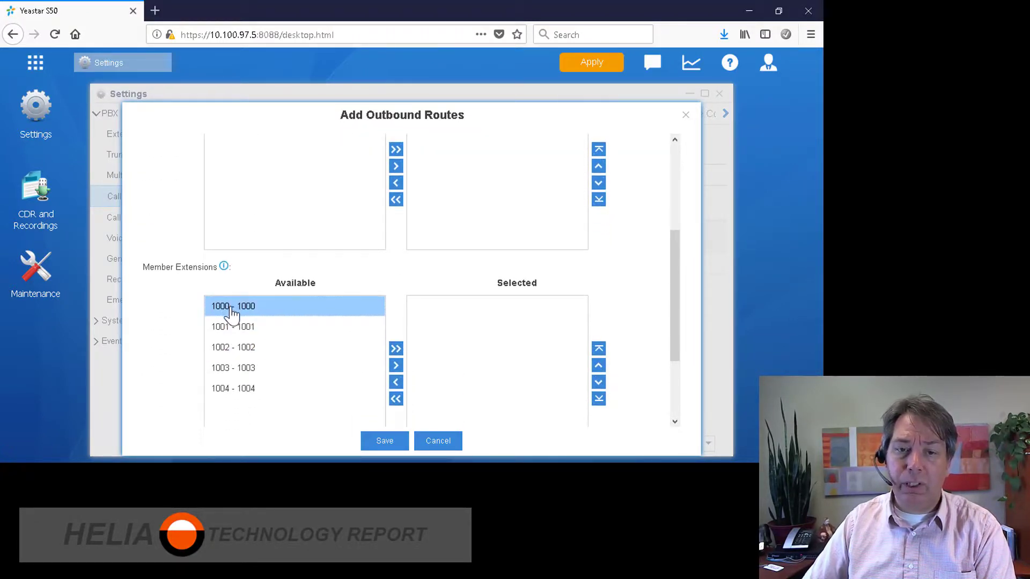
pyautogui.click(397, 369)
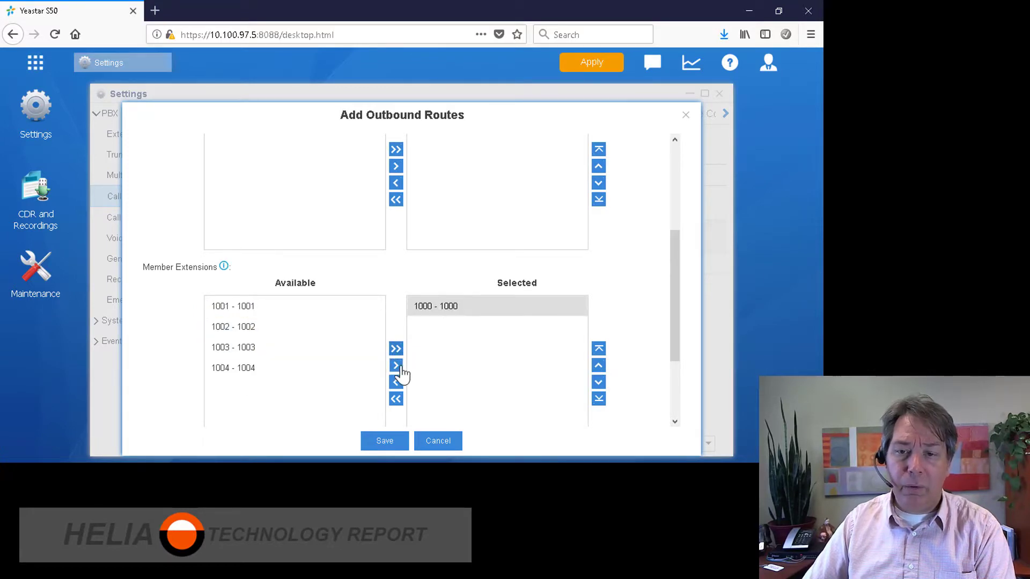
pyautogui.click(260, 306)
pyautogui.click(396, 368)
pyautogui.click(372, 448)
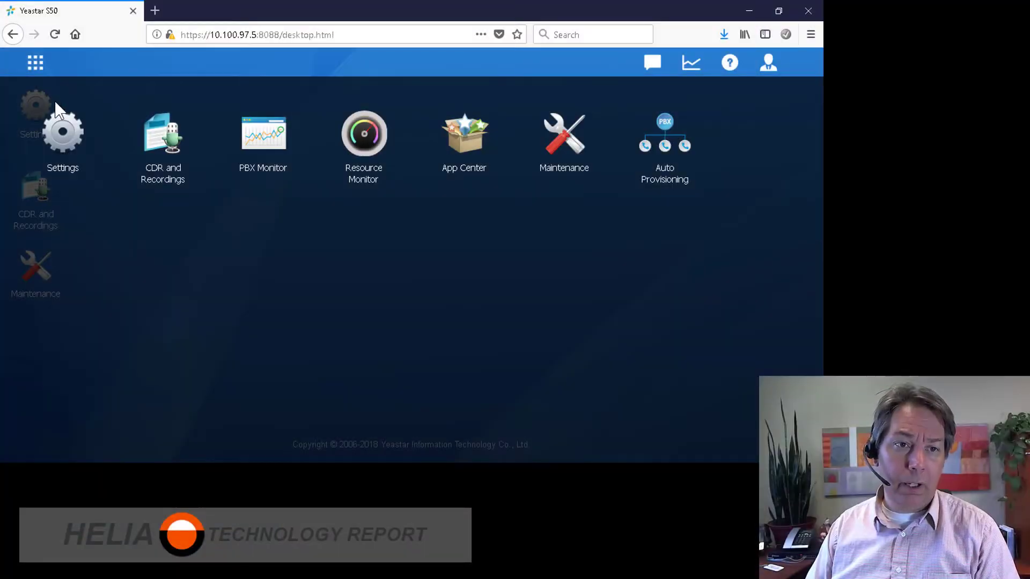
# Open Settings > Call Control to see the Inbound Routes list with Routein
pyautogui.click(57, 138)
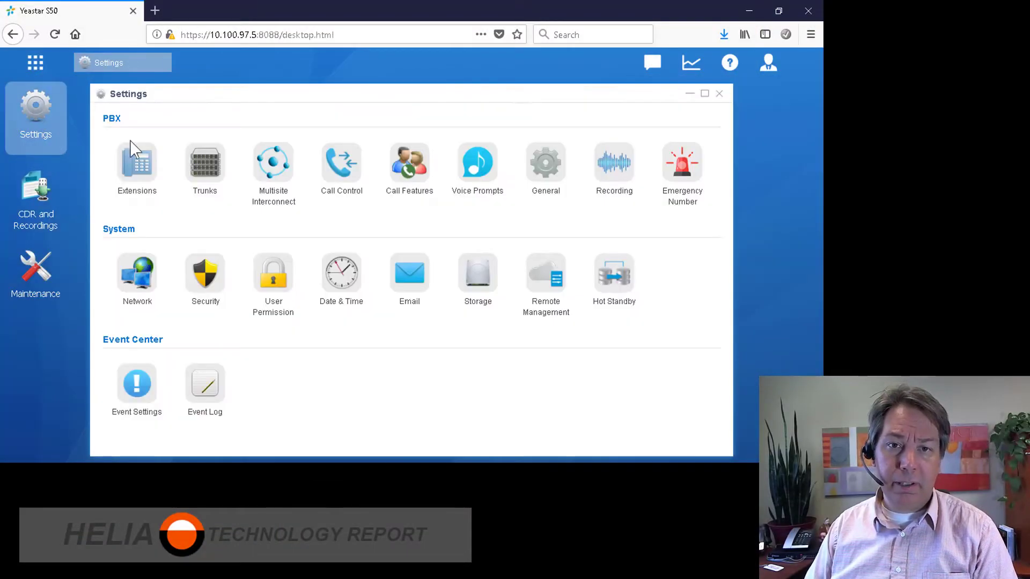
pyautogui.click(342, 184)
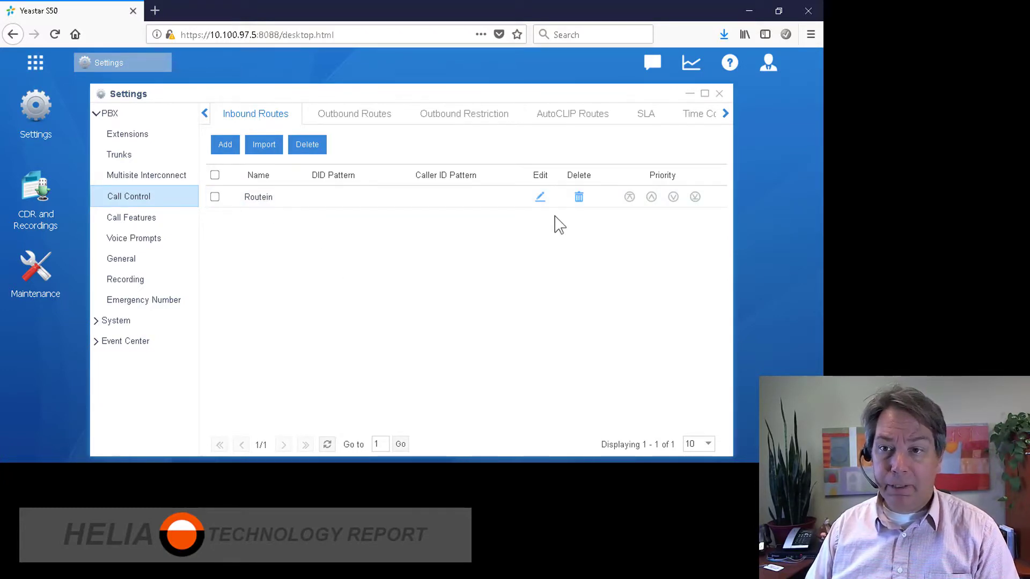
# Open the Routein inbound route and confirm its destination stays IVR 6500
pyautogui.click(539, 198)
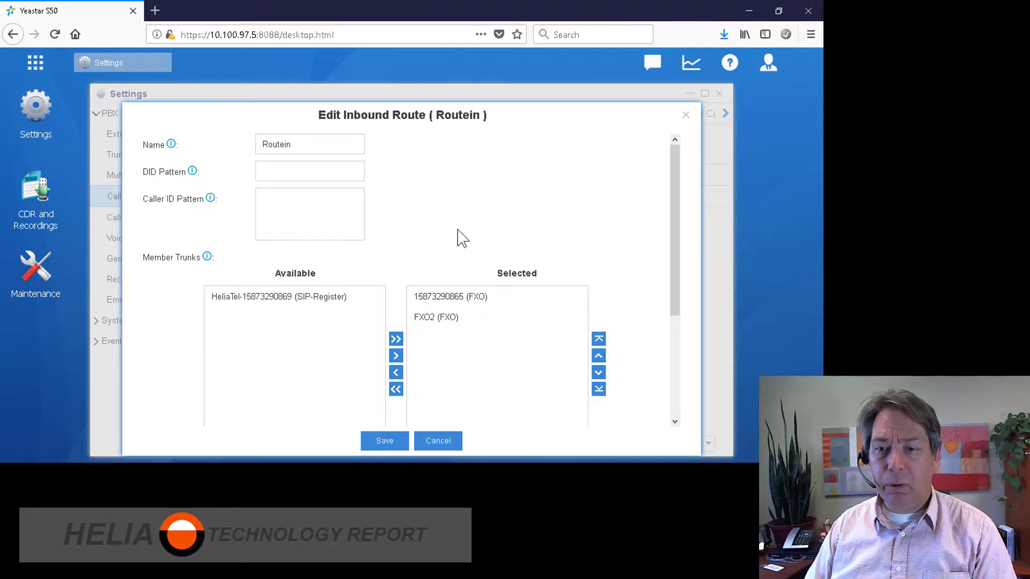
pyautogui.scroll(-2, 460, 244)
pyautogui.scroll(-1, 460, 244)
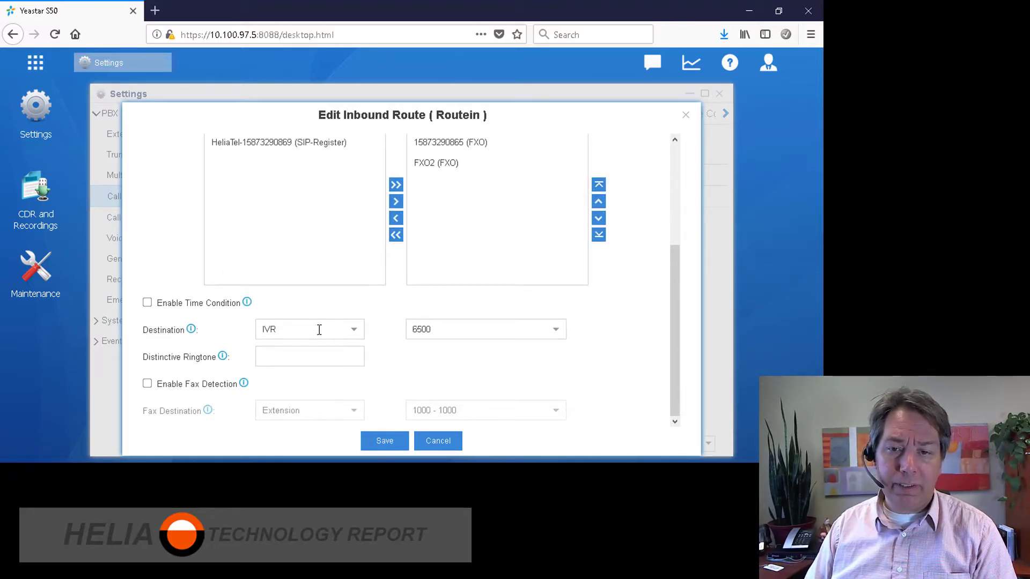
pyautogui.click(354, 331)
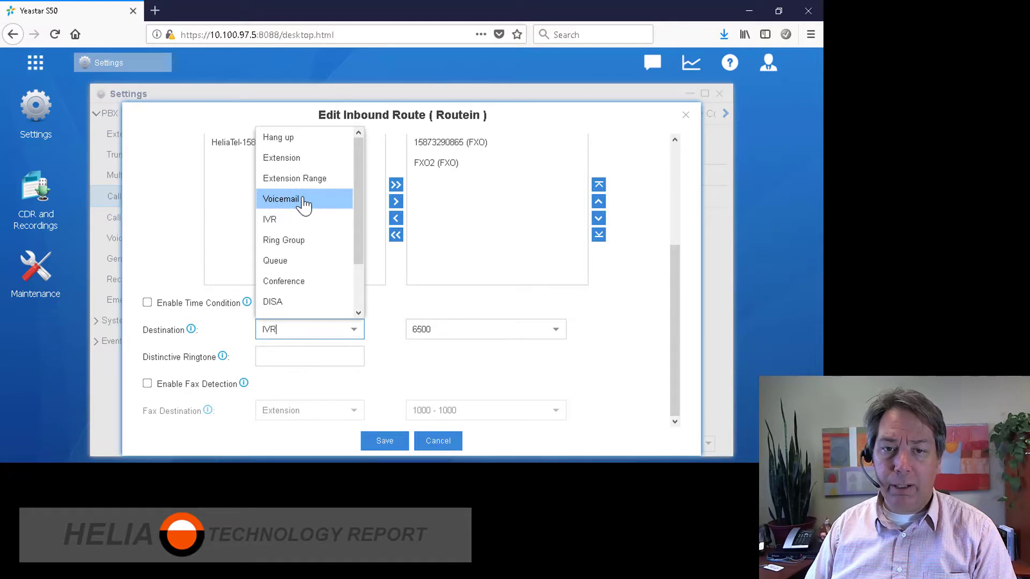
pyautogui.click(617, 293)
pyautogui.scroll(3, 623, 296)
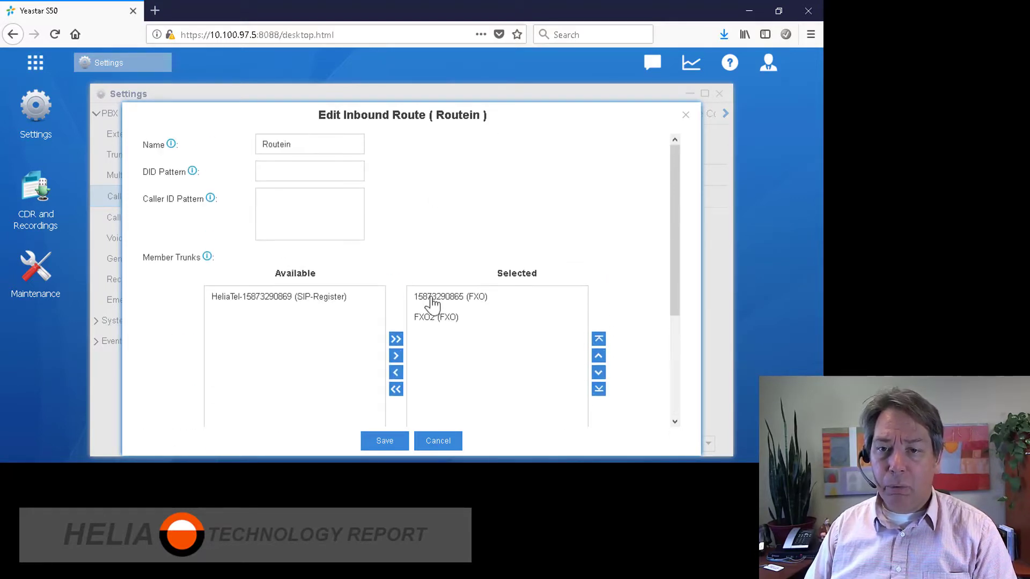
pyautogui.click(456, 300)
pyautogui.click(446, 319)
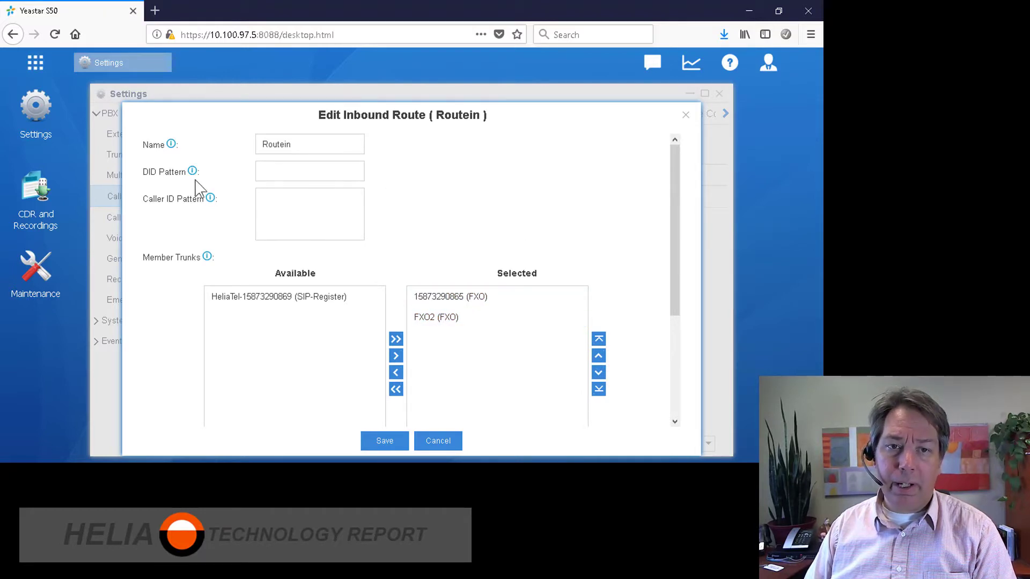
pyautogui.moveTo(193, 175)
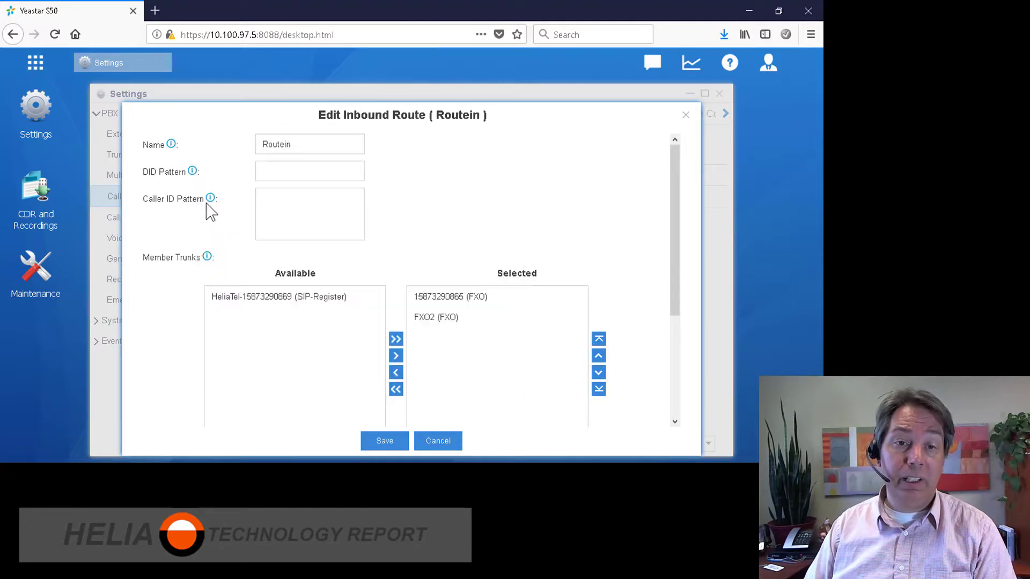
pyautogui.moveTo(210, 204)
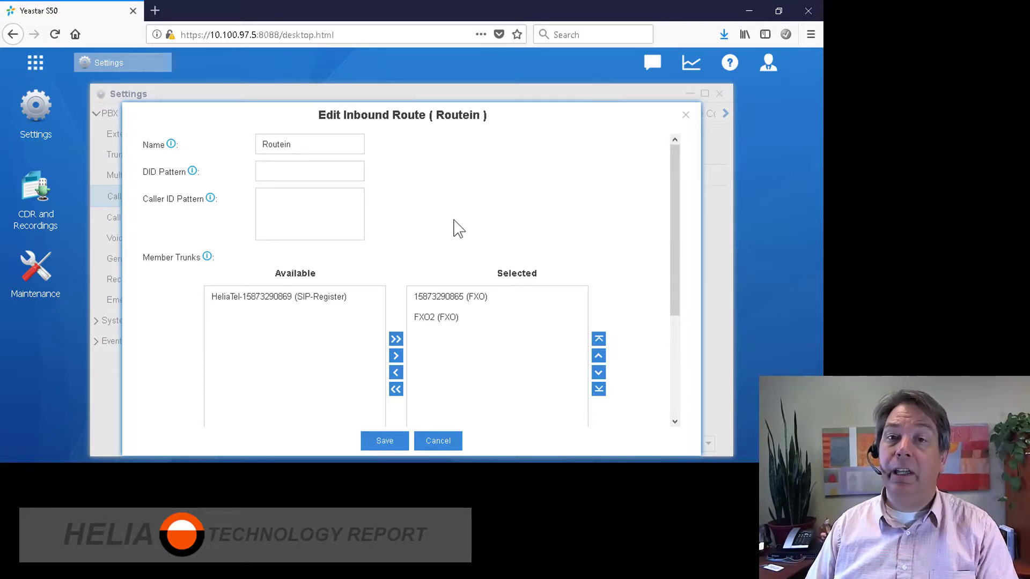
pyautogui.scroll(-3, 485, 218)
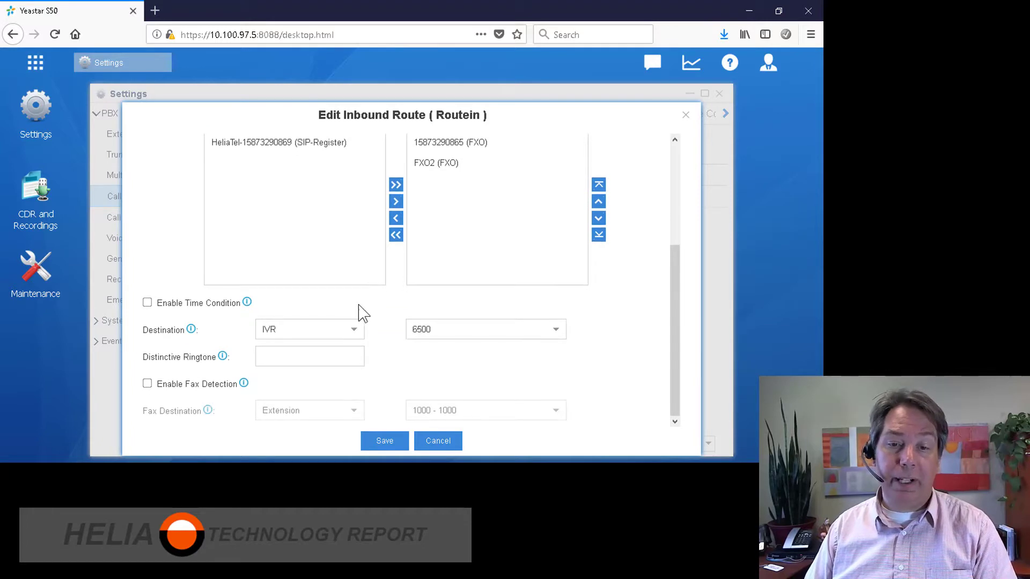
# Save the Routein route and start a new inbound route named Voip
pyautogui.click(385, 440)
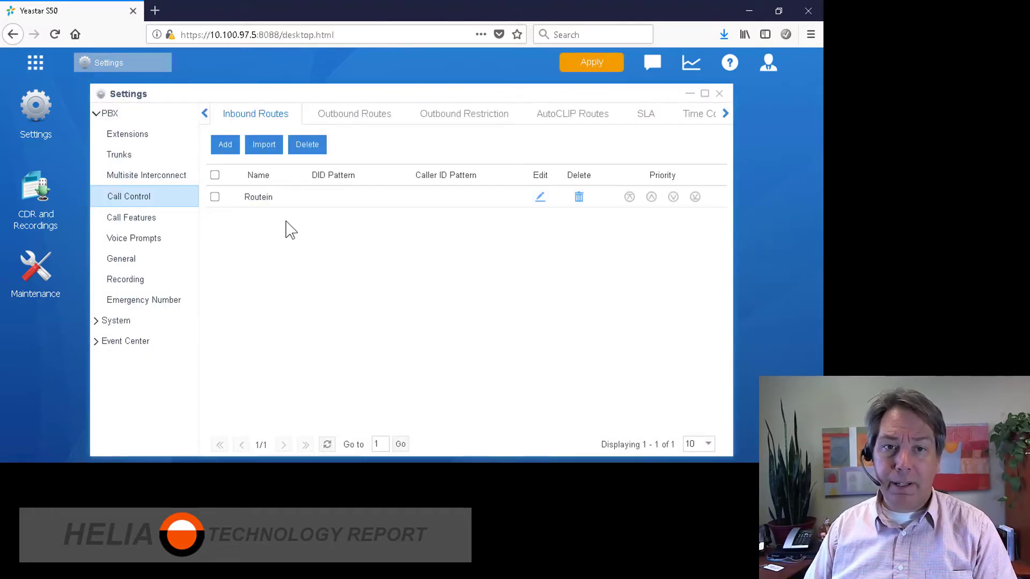
pyautogui.click(225, 146)
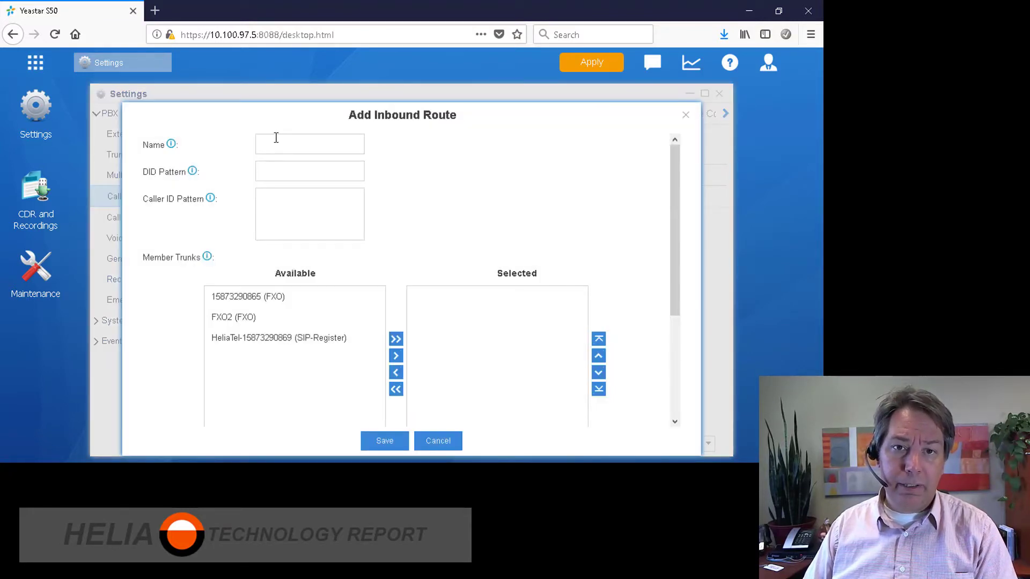
pyautogui.click(280, 140)
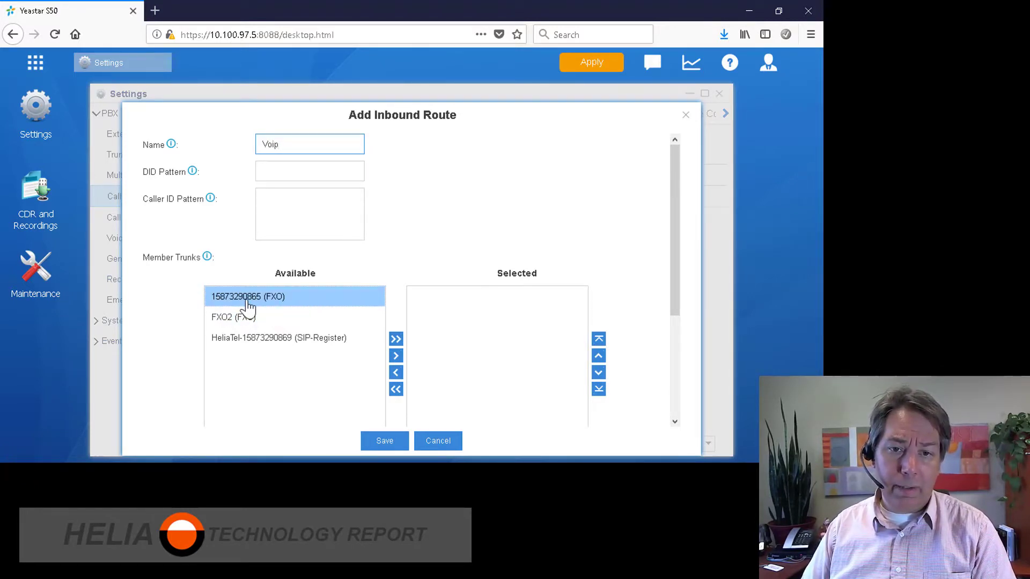
pyautogui.click(259, 338)
pyautogui.click(396, 356)
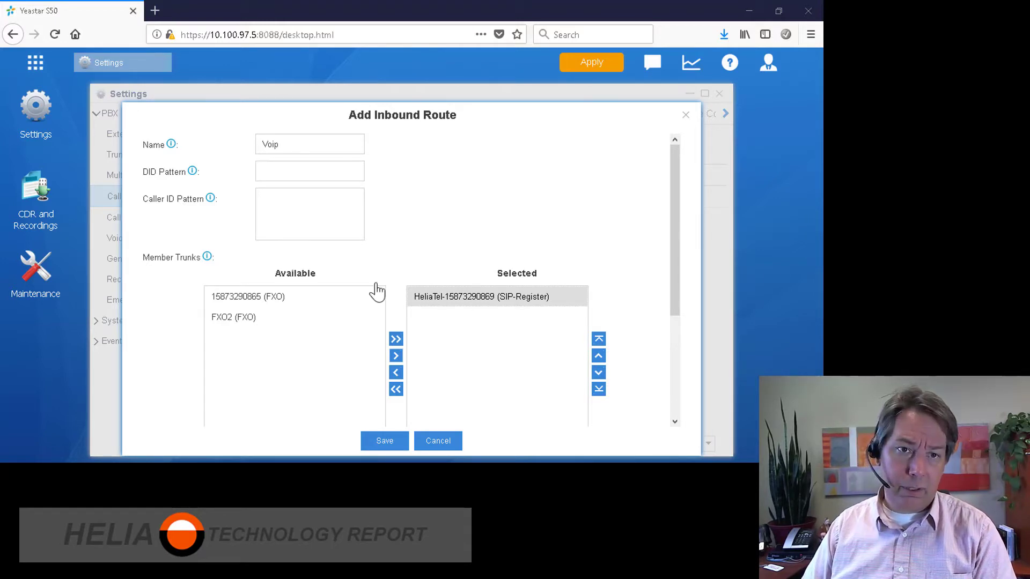
pyautogui.click(305, 167)
pyautogui.hotkey('ctrl', 'v')
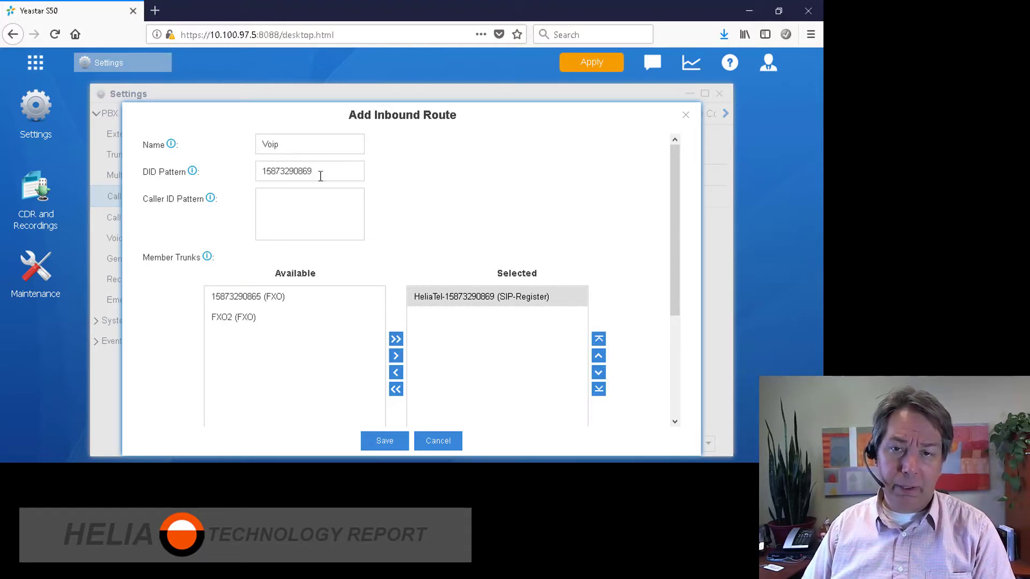
# Route the calls to extension 1000 and save the Voip inbound route
pyautogui.scroll(-1, 415, 193)
pyautogui.scroll(-4, 411, 192)
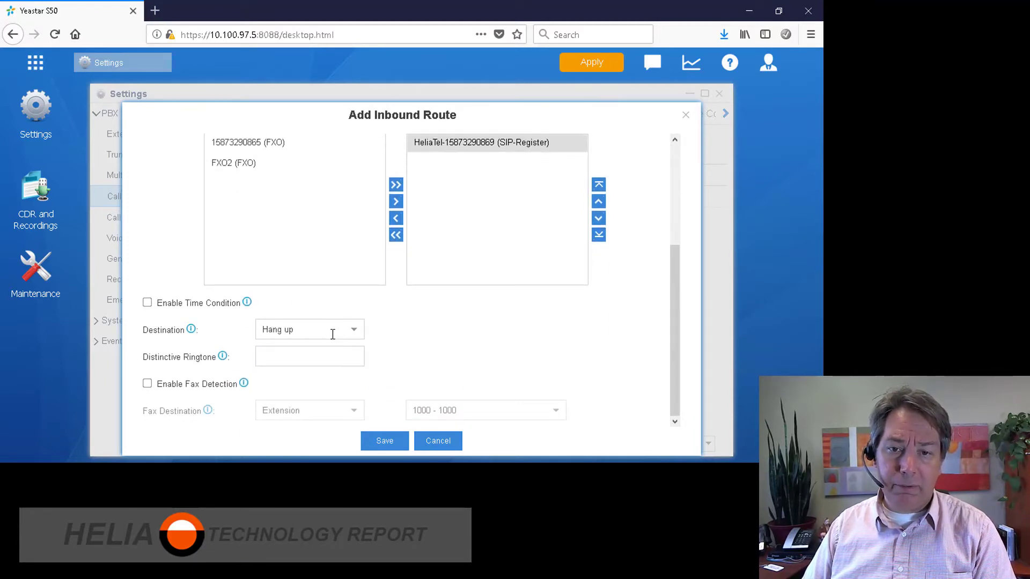
pyautogui.click(353, 337)
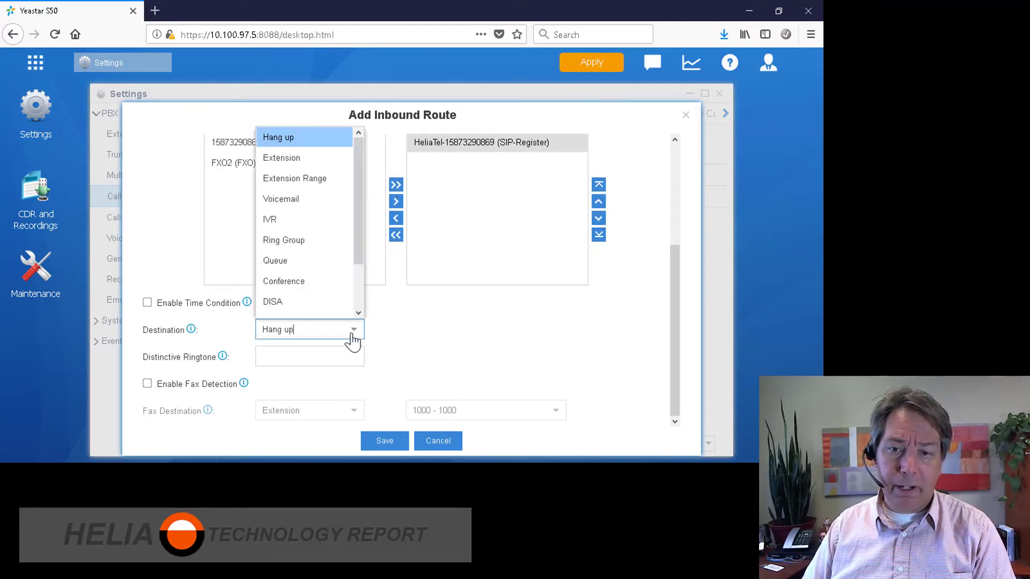
pyautogui.click(294, 163)
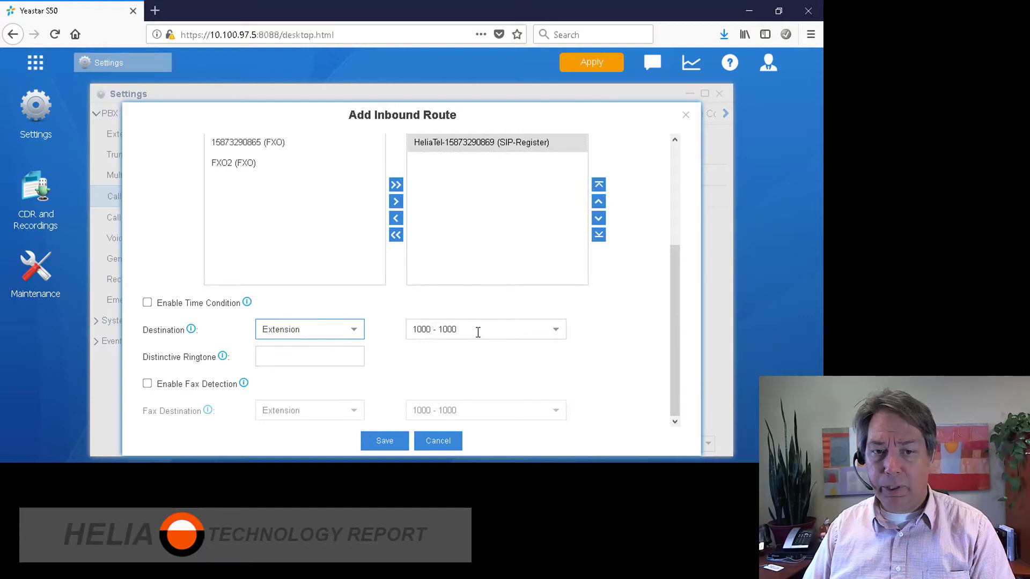
pyautogui.click(384, 442)
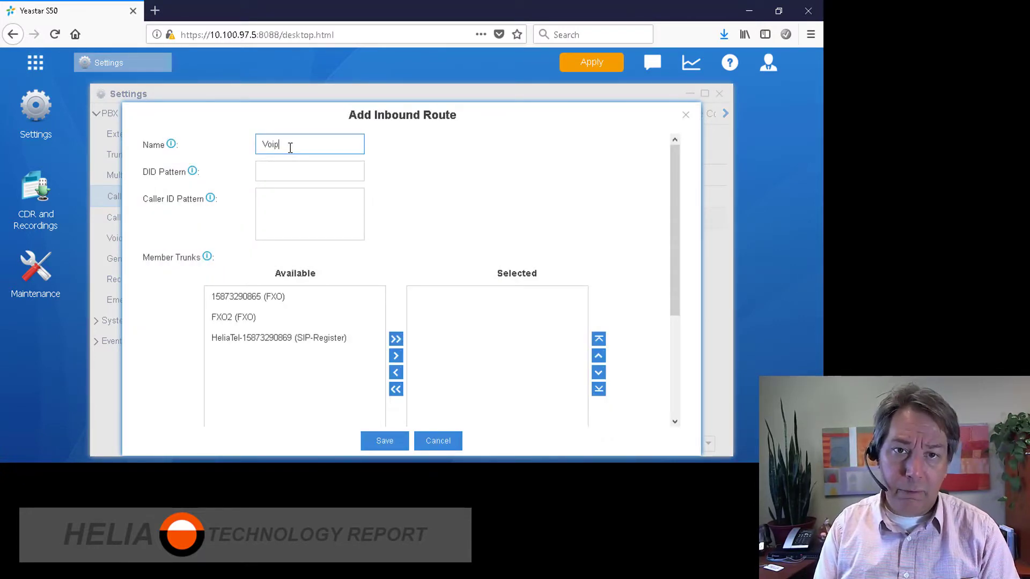
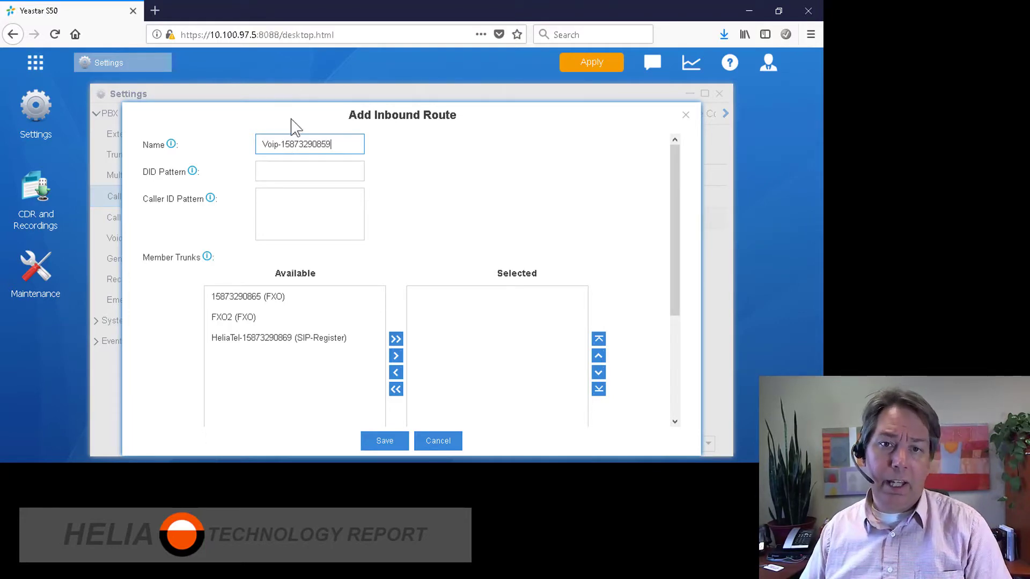
pyautogui.click(303, 166)
pyautogui.hotkey('ctrl', 'v')
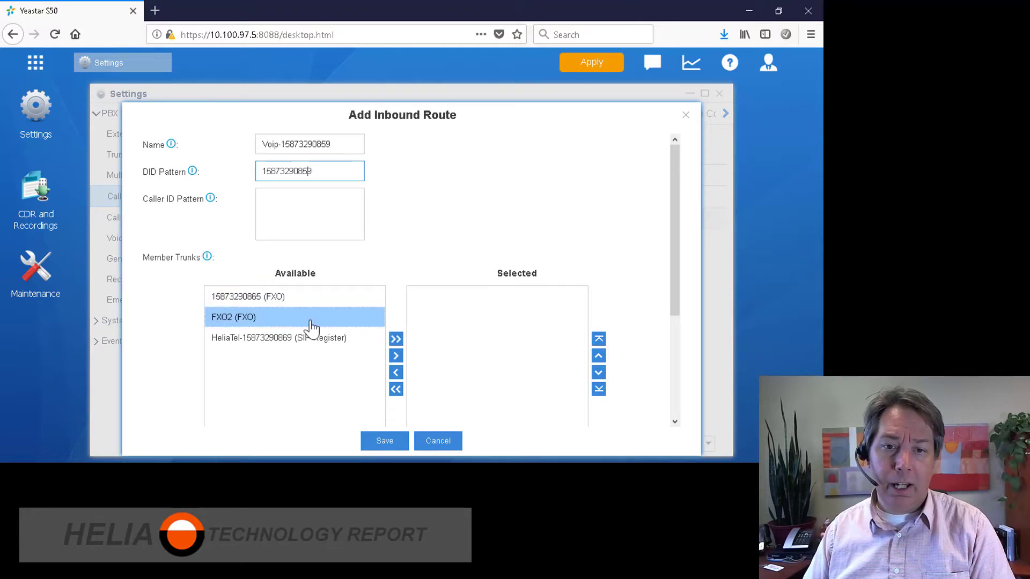
pyautogui.click(244, 343)
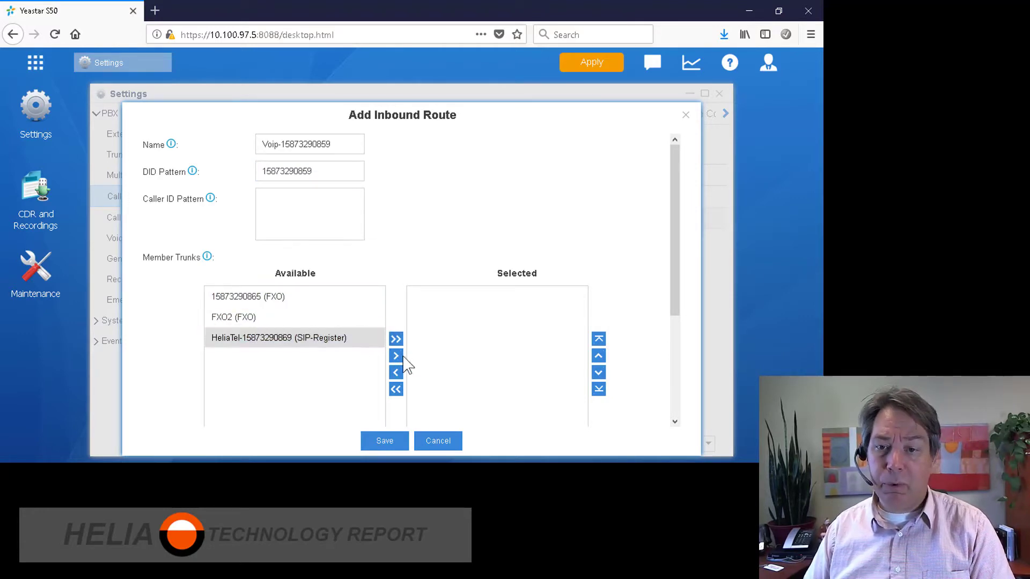
pyautogui.click(396, 356)
# Send the route's calls to extension 1001 and save the route
pyautogui.scroll(-3, 413, 290)
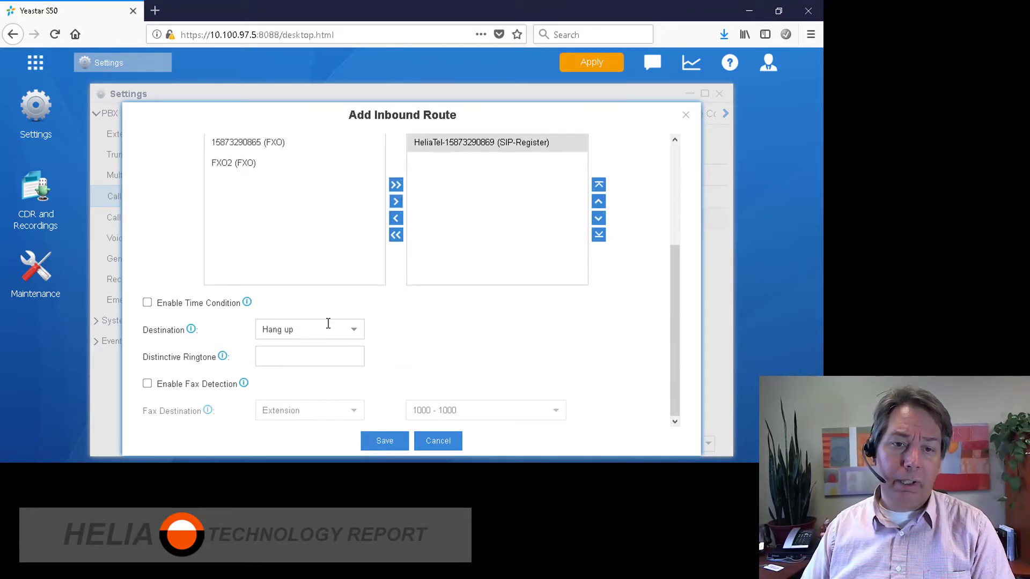
pyautogui.click(357, 337)
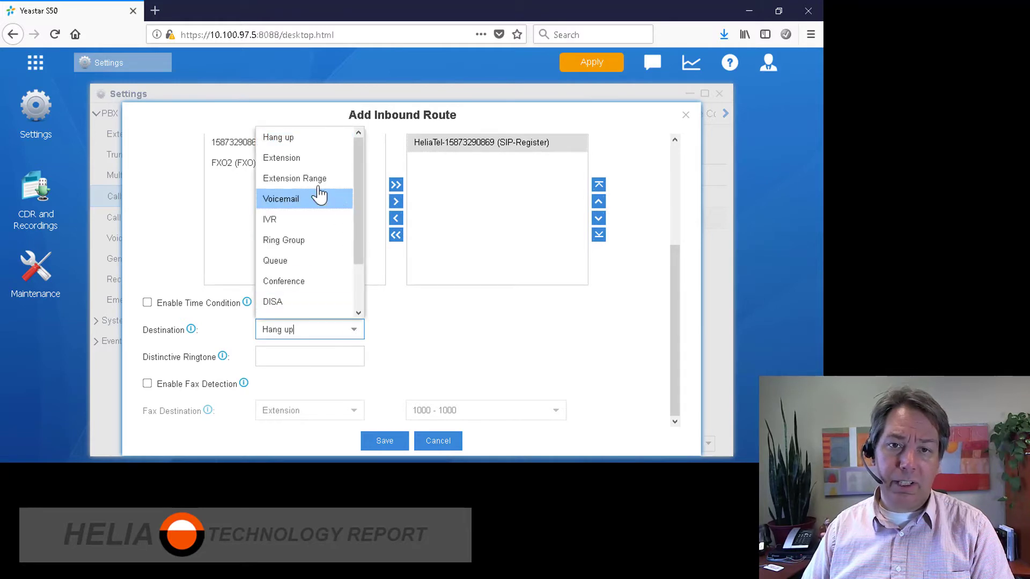
pyautogui.click(325, 158)
pyautogui.click(556, 333)
pyautogui.click(444, 228)
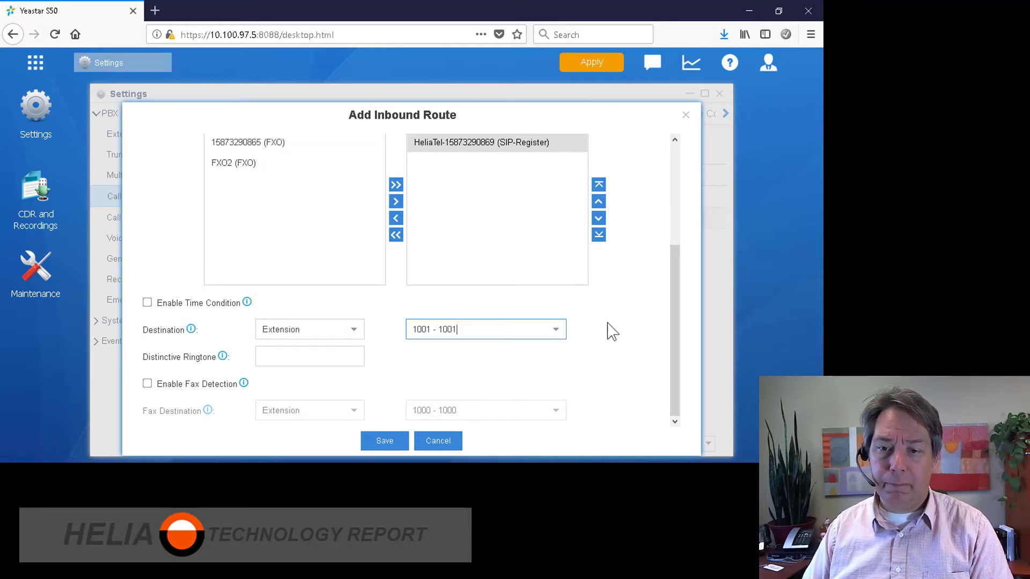
pyautogui.click(385, 442)
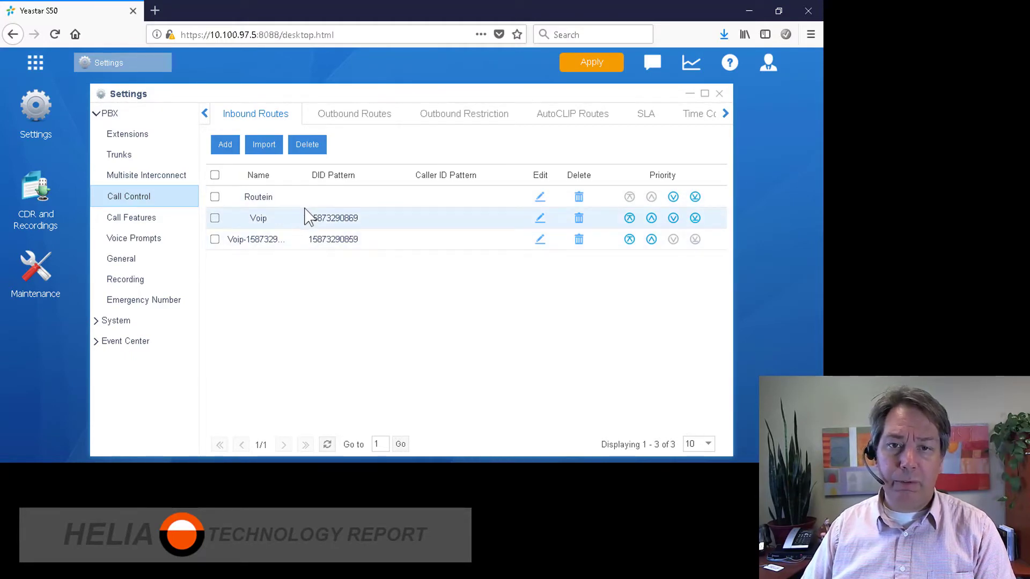
# Rename the Routein route to FXO-Analog-Lines and save it
pyautogui.doubleClick(283, 208)
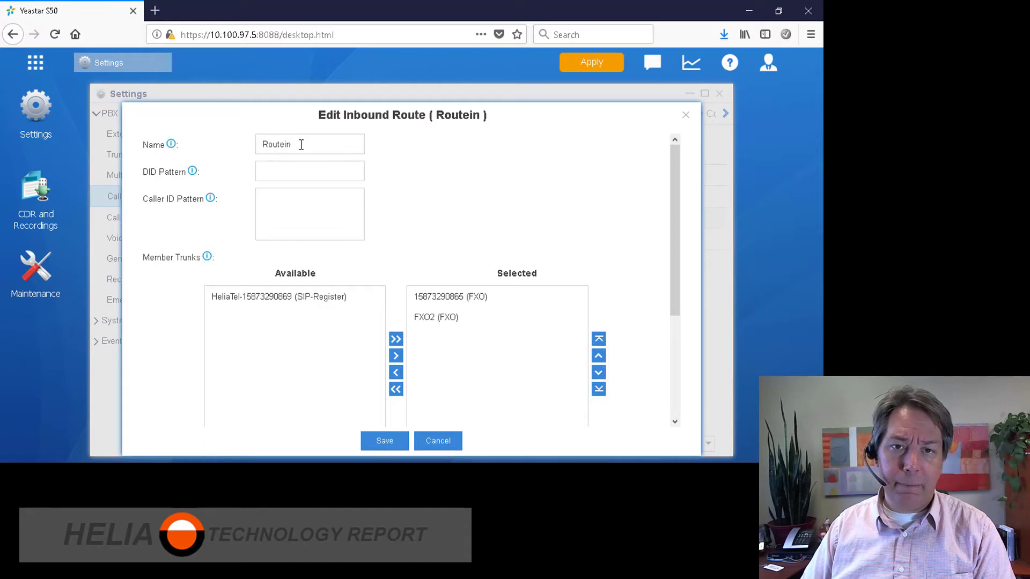
pyautogui.moveTo(301, 145); pyautogui.dragTo(200, 144)
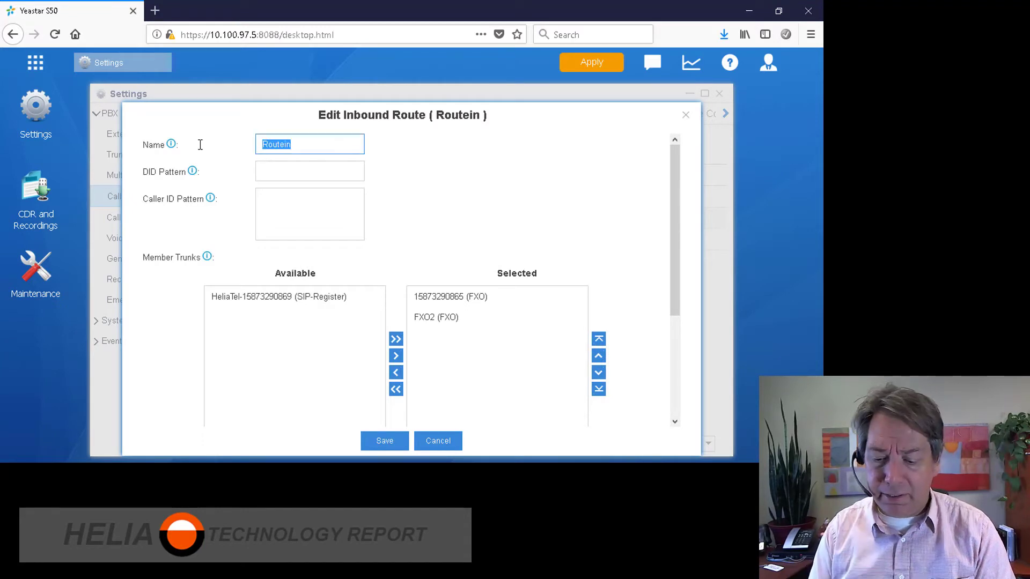
pyautogui.write('FXO-Analog')
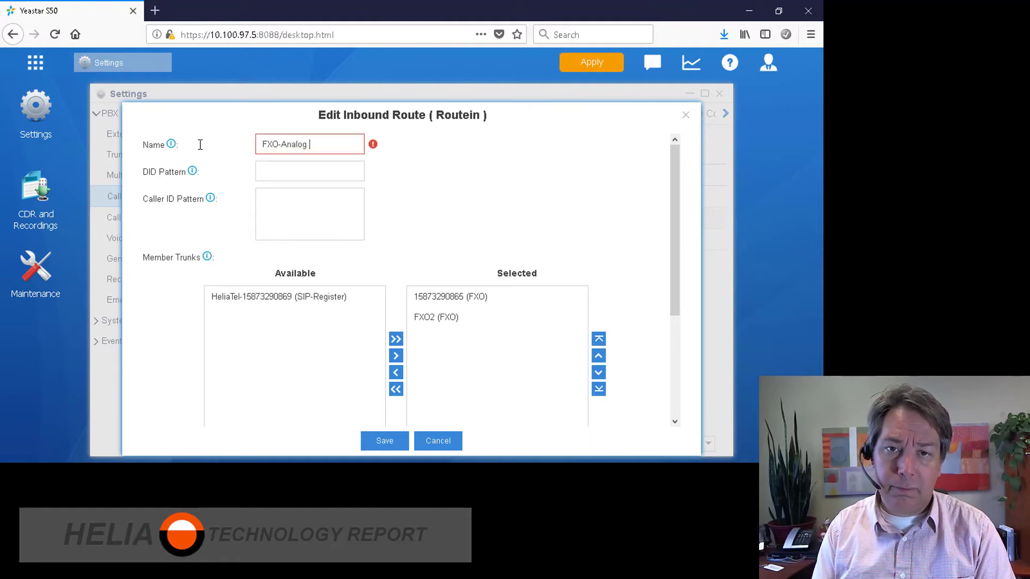
pyautogui.press('BackSpace')
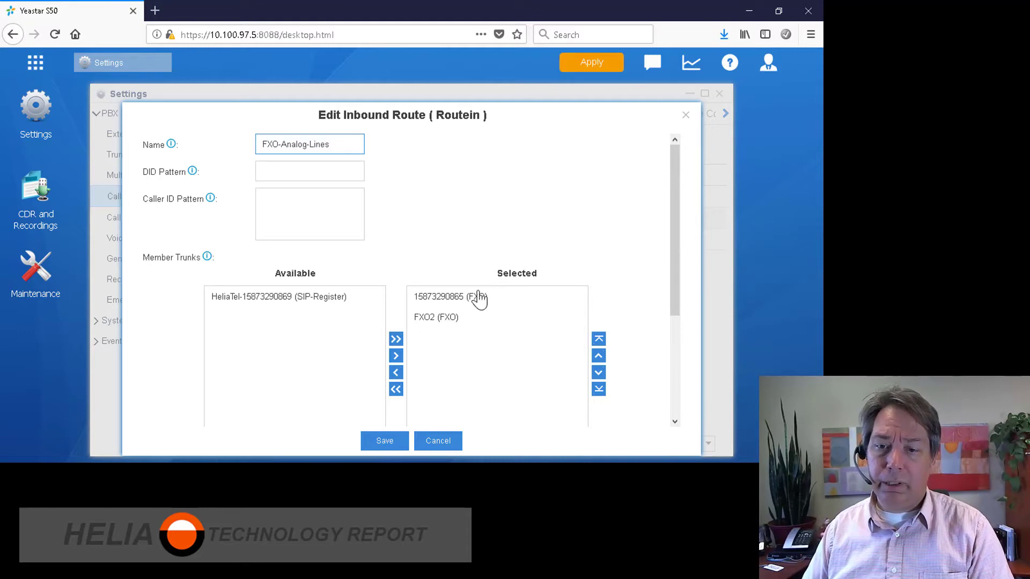
pyautogui.click(384, 443)
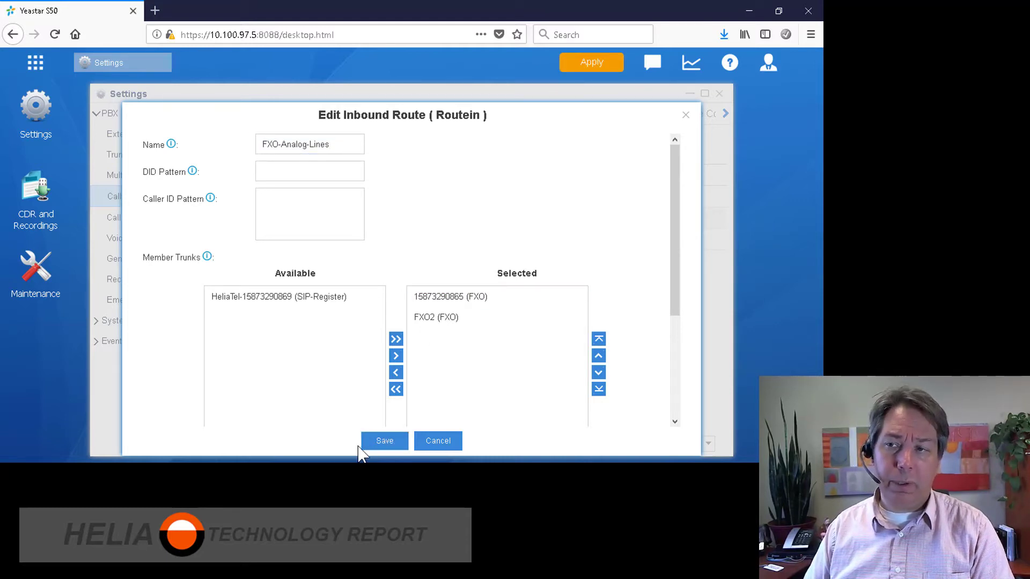
pyautogui.click(386, 444)
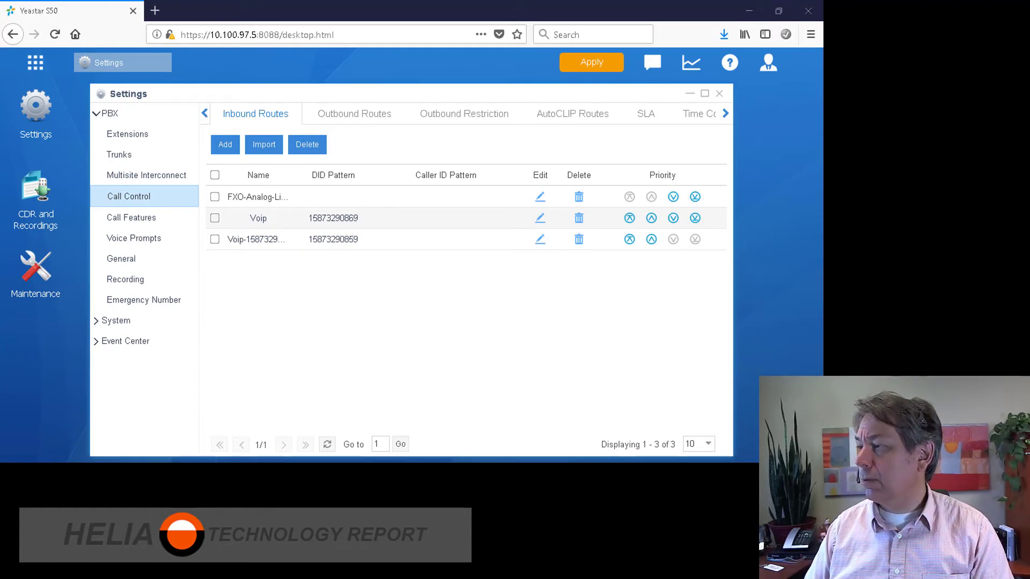
pyautogui.click(258, 224)
pyautogui.doubleClick(281, 222)
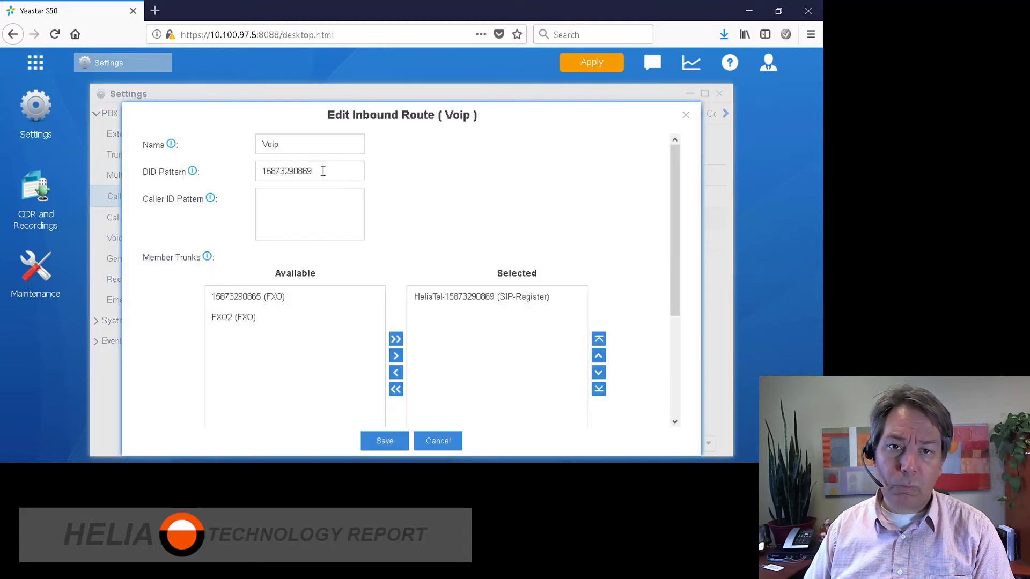
pyautogui.click(307, 149)
pyautogui.write('-')
pyautogui.hotkey('ctrl', 'v')
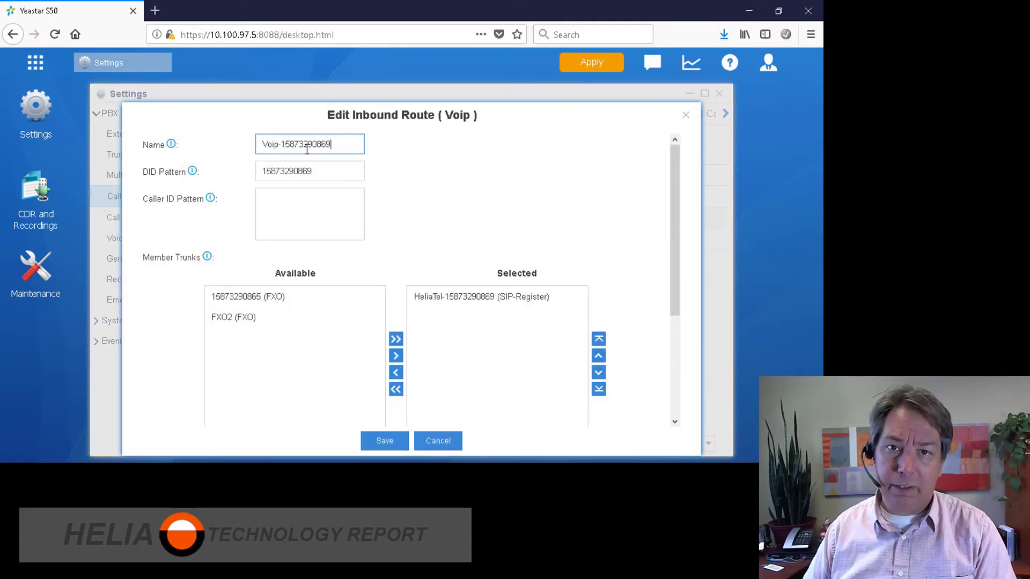
pyautogui.scroll(-3, 384, 343)
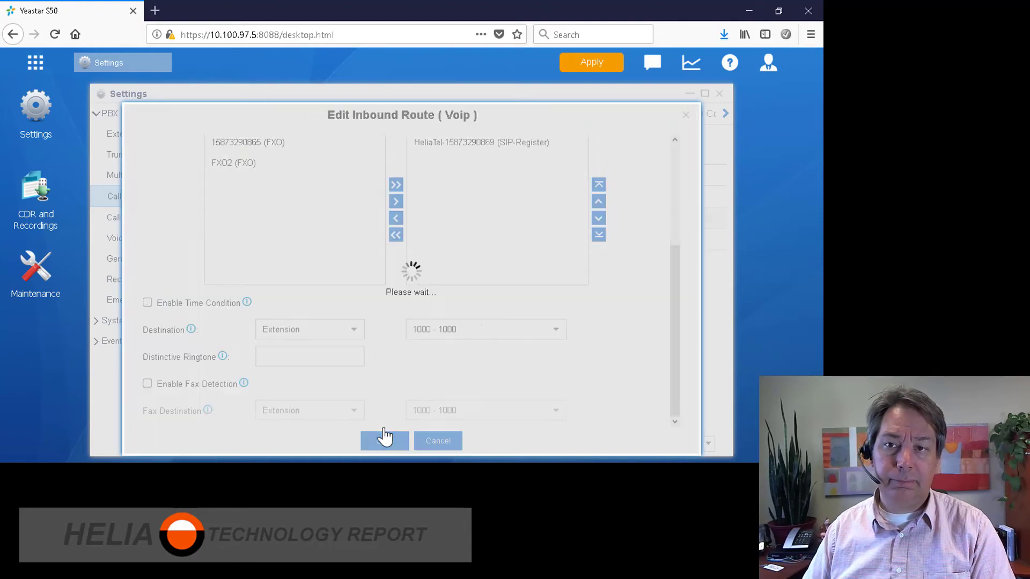